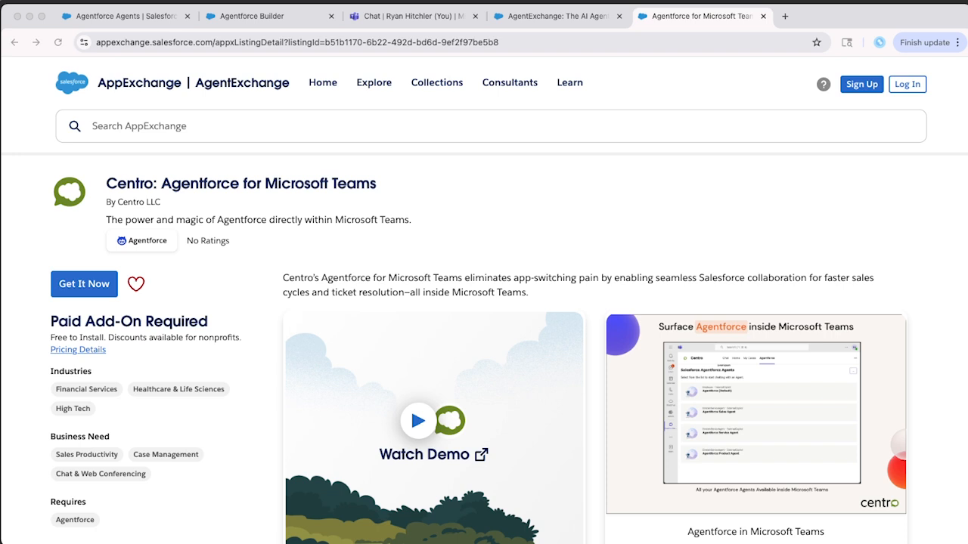
Begin getting the Centro: Agentforce for Microsoft Teams app from its AppExchange listing.
scroll(484, 340, "down", 1)
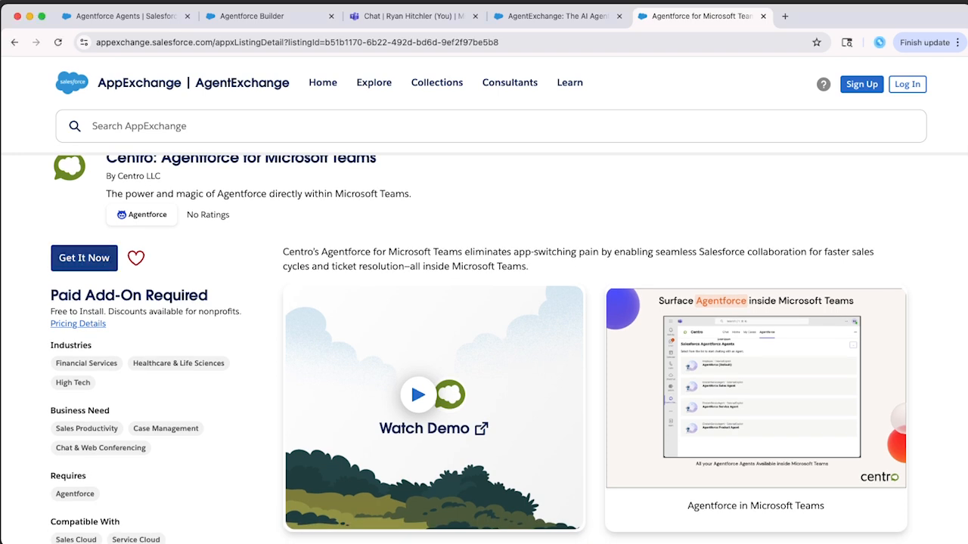
left_click(83, 258)
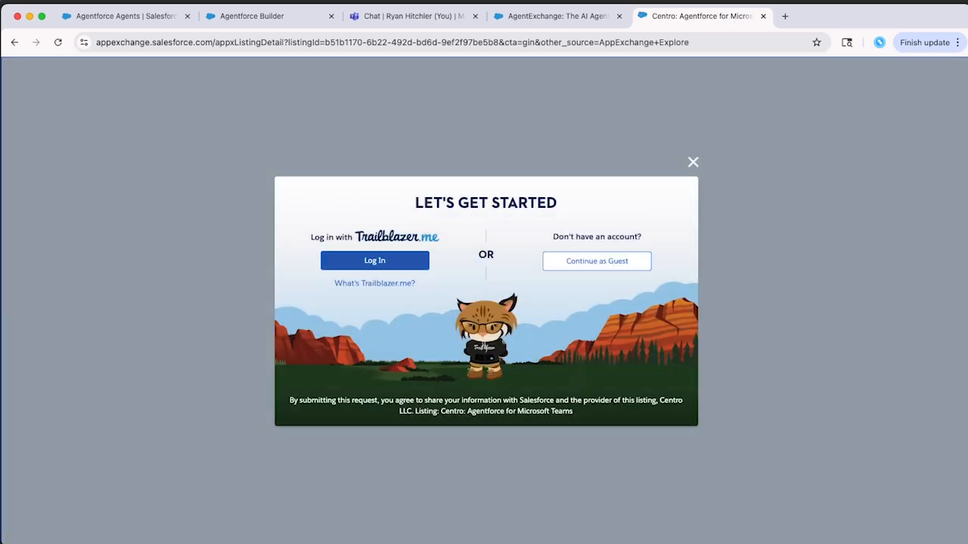
Log in with a Trailblazer account, allow org access, and accept the service agreements.
left_click(374, 260)
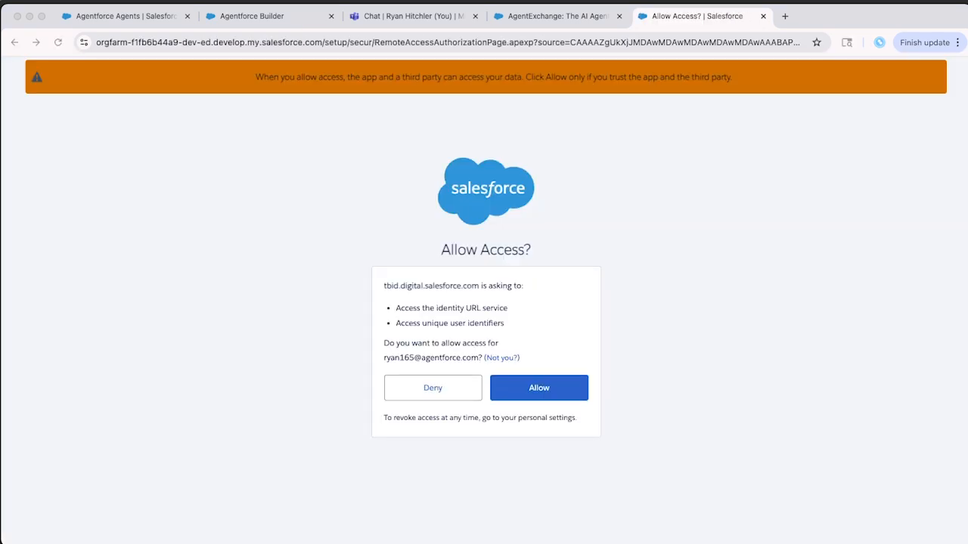
left_click(539, 388)
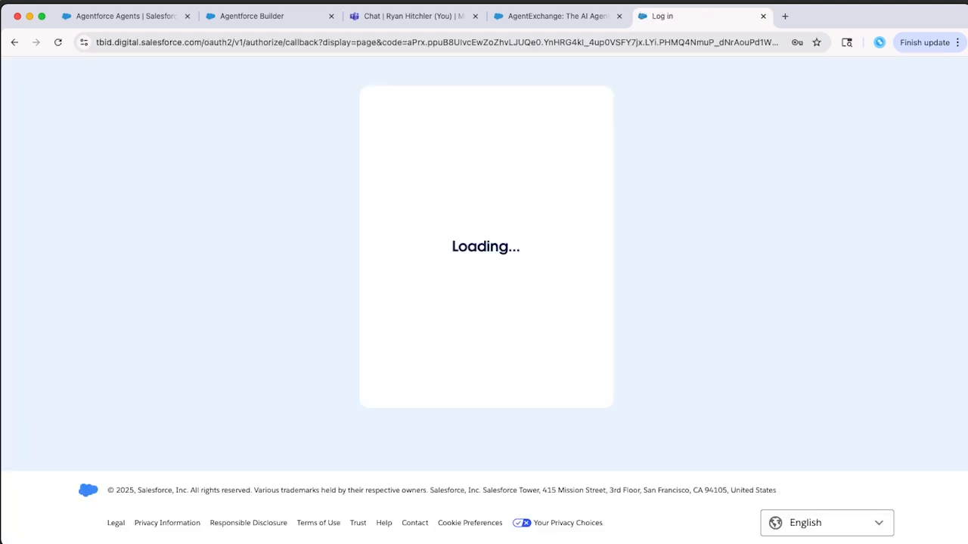
left_click(392, 344)
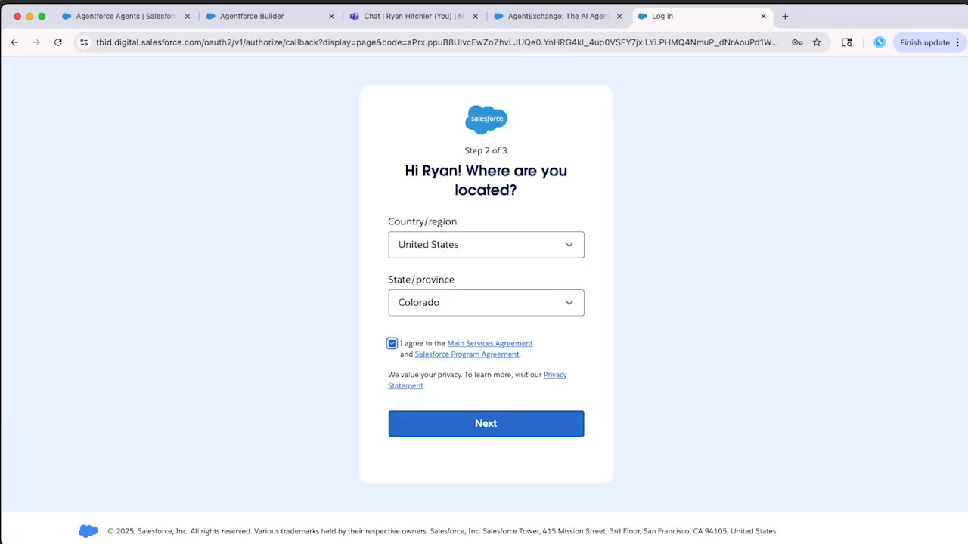
left_click(486, 424)
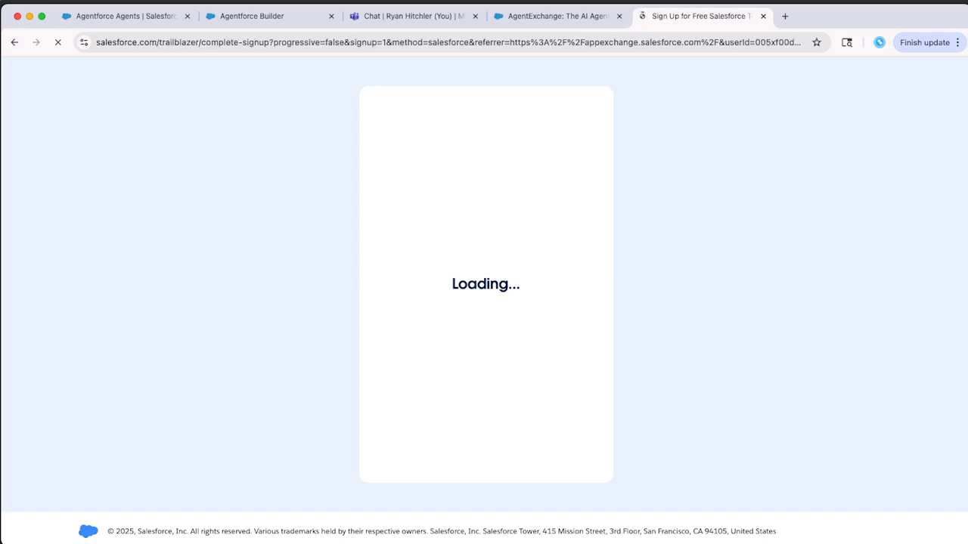
Enter company name CENTROAFDEMO, choose role Administrator, and finish signing up.
left_click(486, 264)
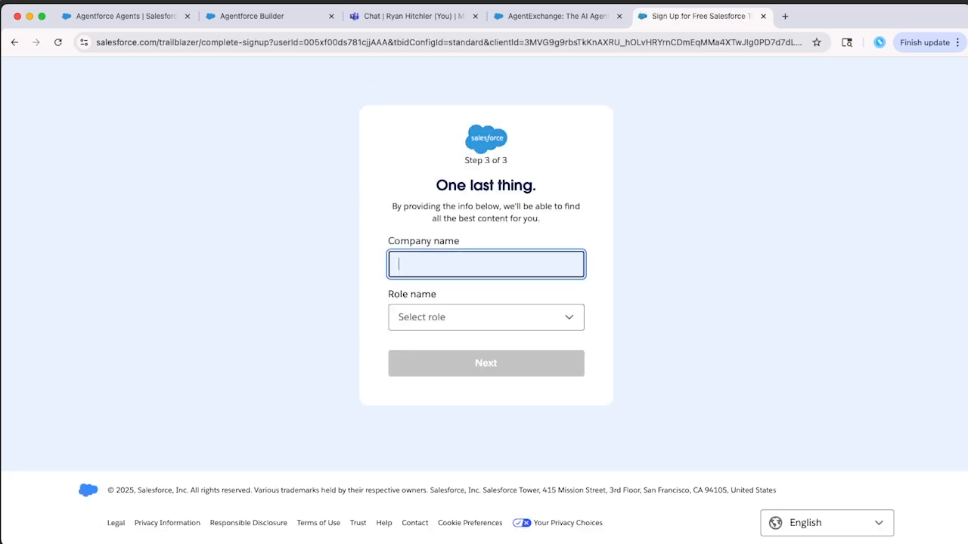
type("CENTROAFDEMO")
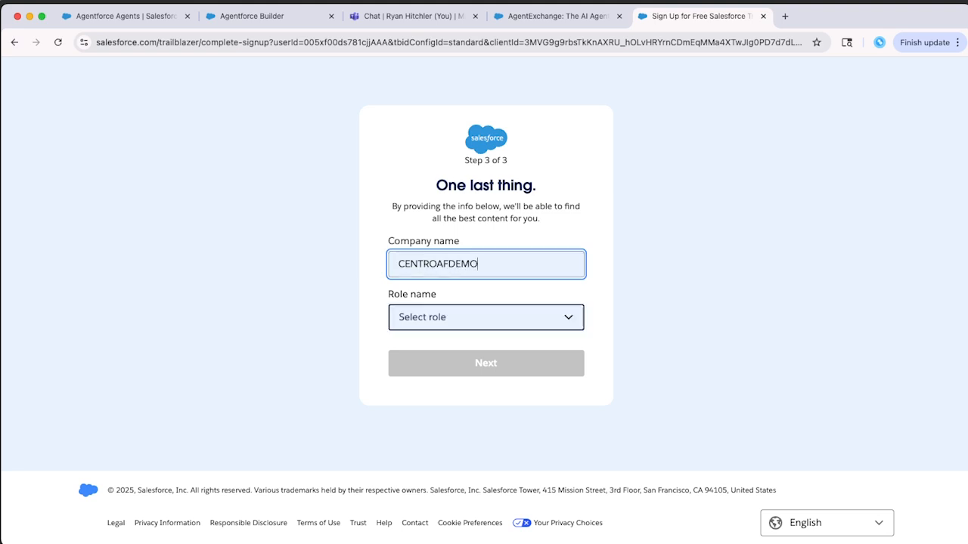
left_click(486, 317)
left_click(476, 351)
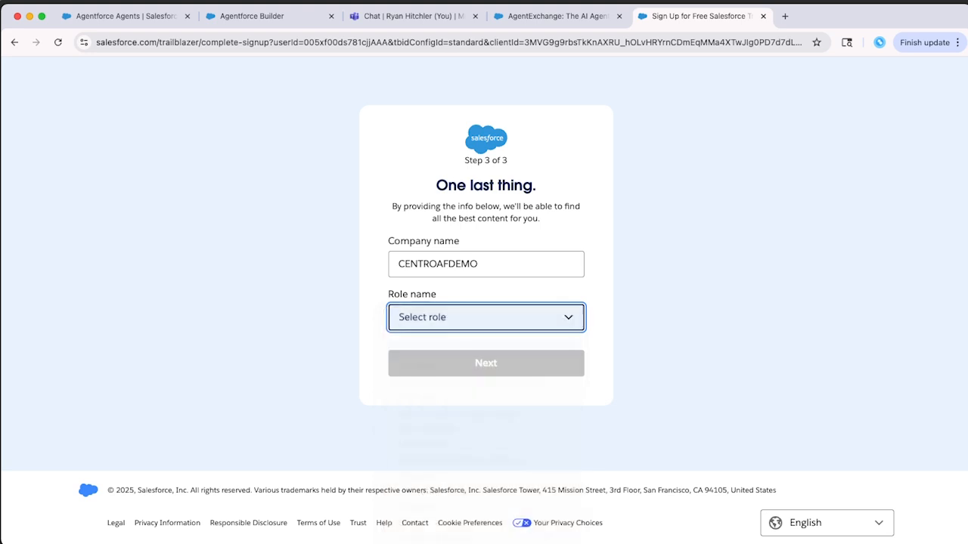
left_click(486, 363)
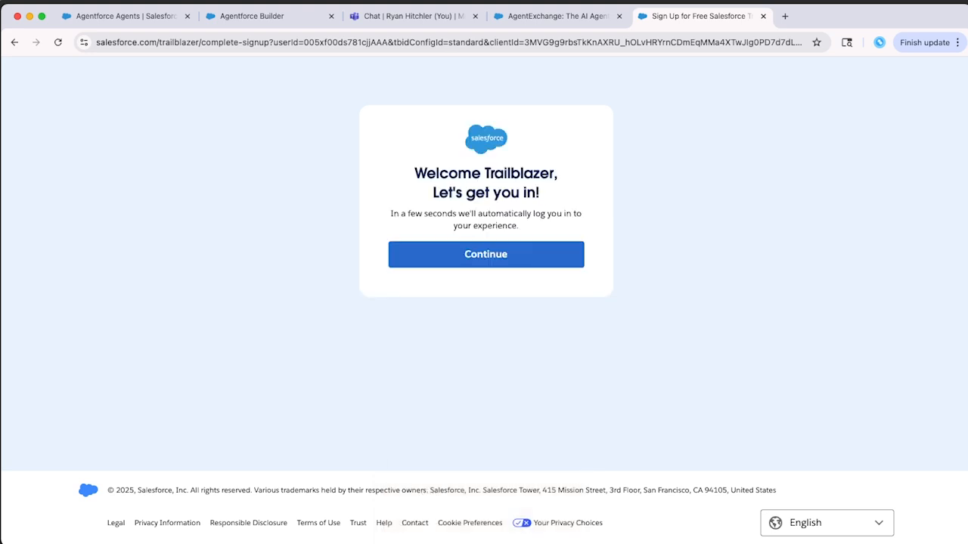
left_click(486, 255)
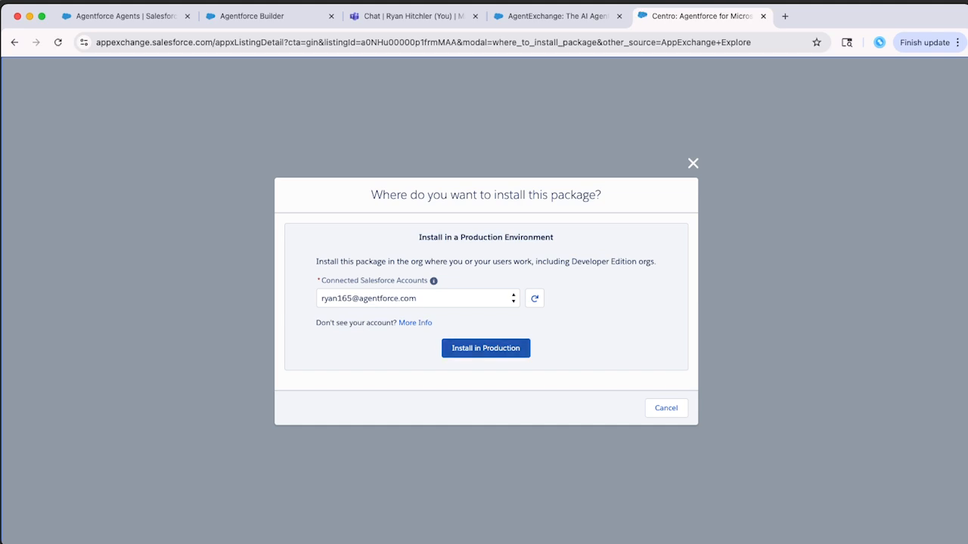
Install Centro Agentforce for Microsoft Teams 1.4 in production, accept the terms, and log into the org.
left_click(486, 348)
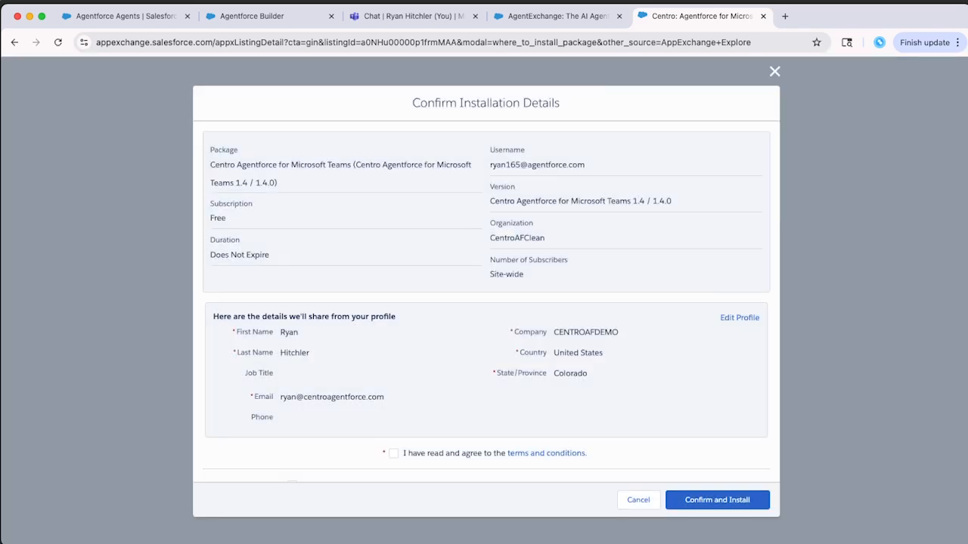
left_click(393, 453)
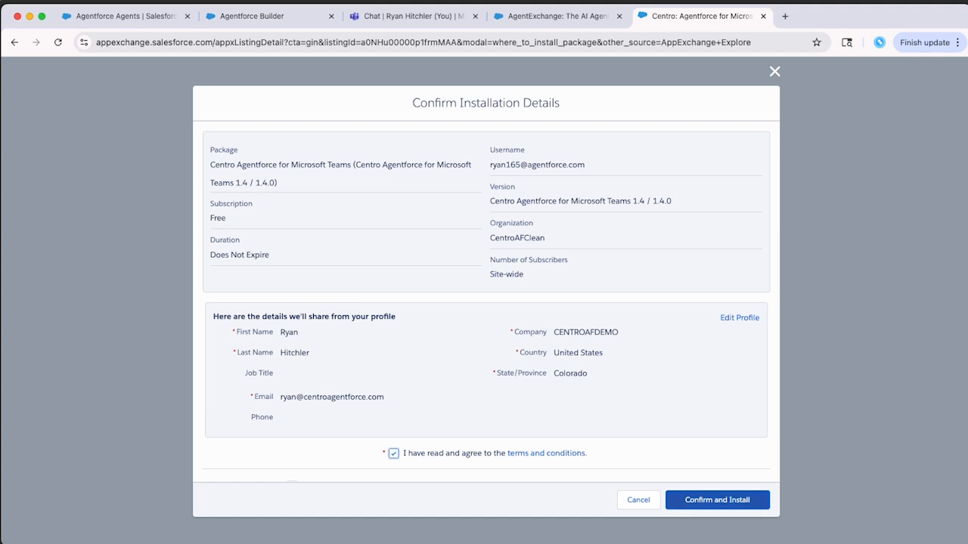
left_click(717, 500)
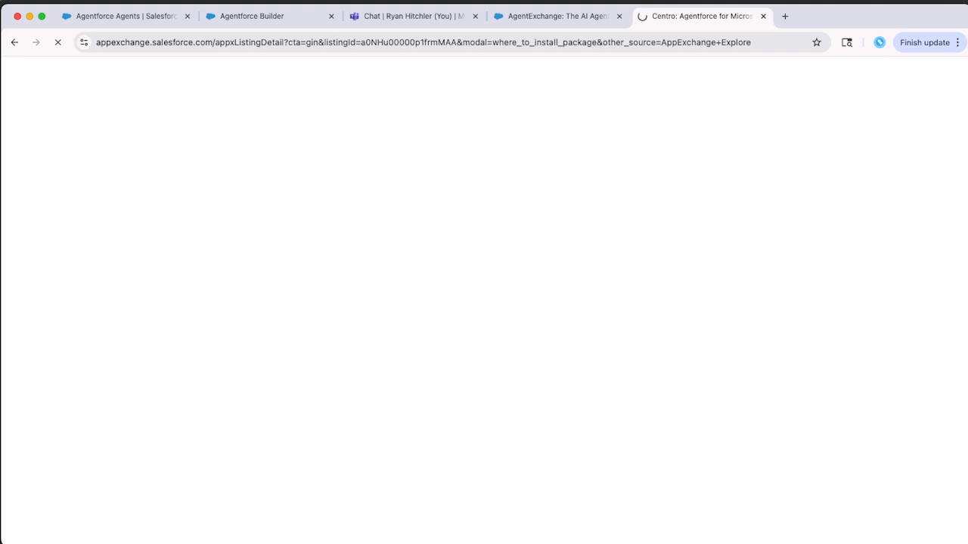
key("Return")
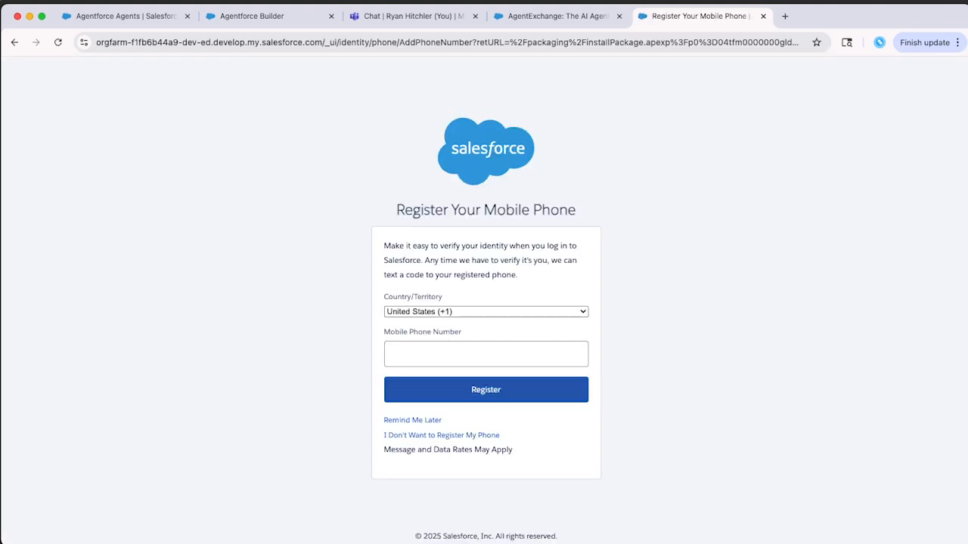
Skip phone registration and try installing the Teams package 1.4 for admins only.
left_click(413, 420)
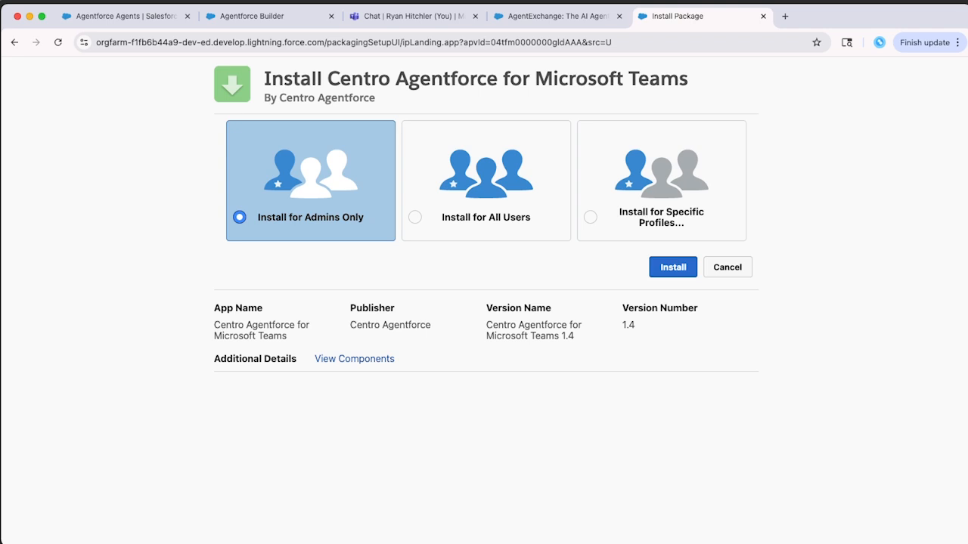
left_click(672, 267)
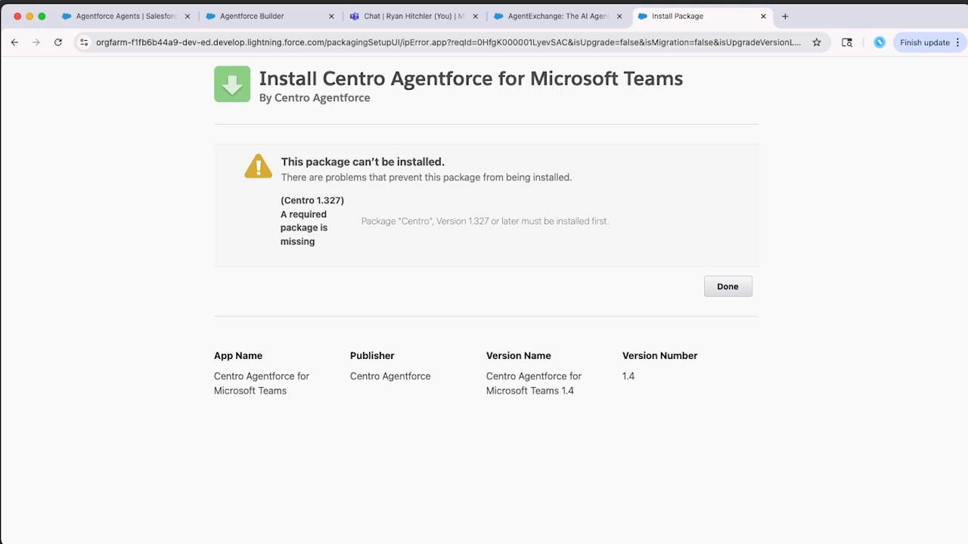
Close the failed install page and search AgentExchange for 'centro' to find the base integration.
left_click(727, 287)
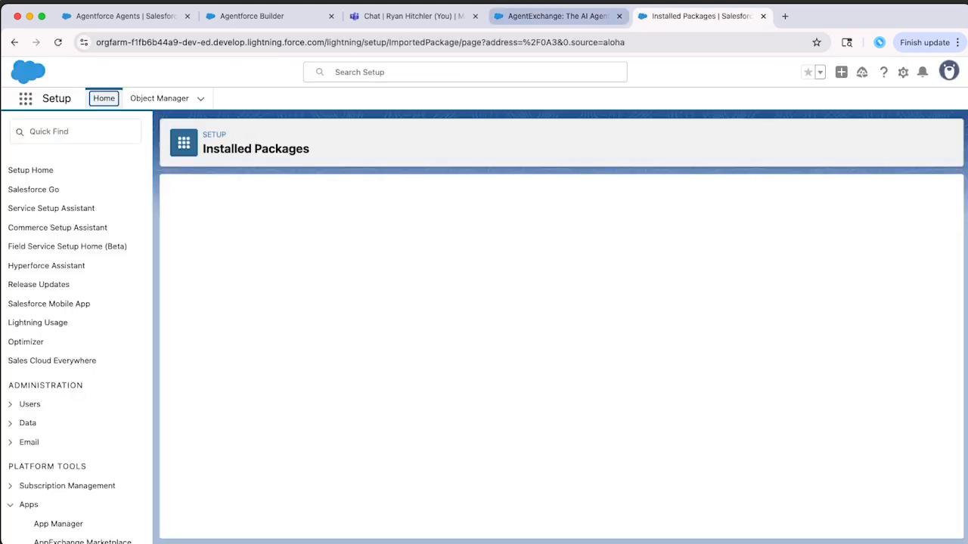
left_click(558, 16)
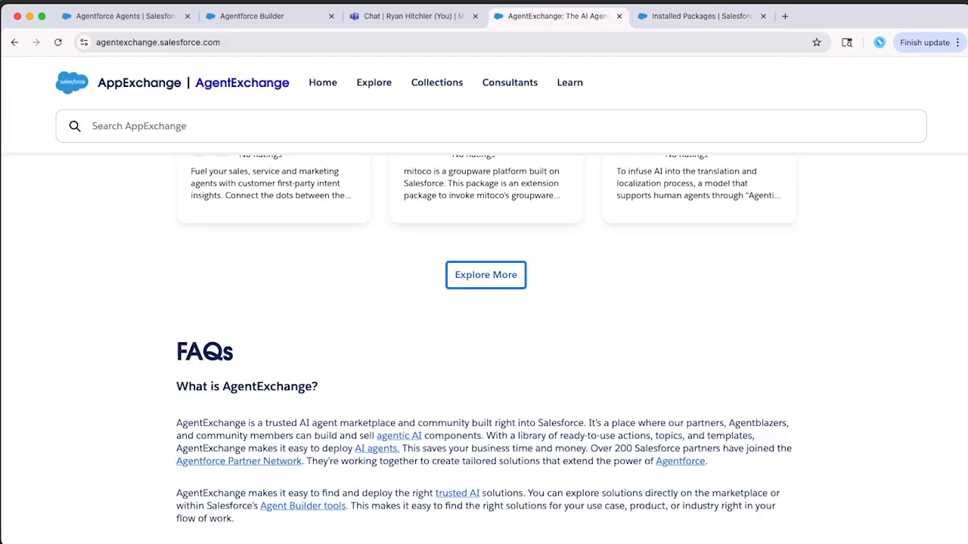
scroll(484, 348, "up", 15)
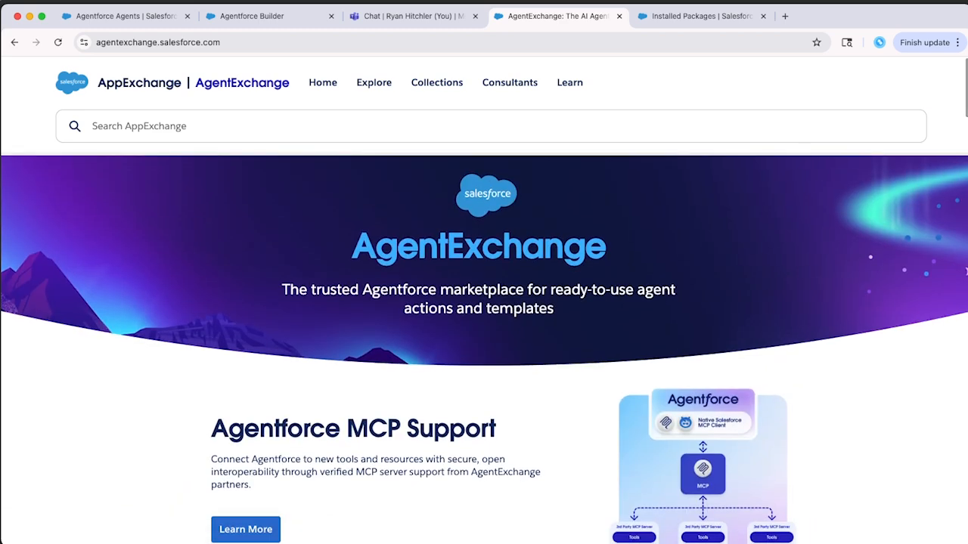
left_click(484, 126)
type("centro")
key("Return")
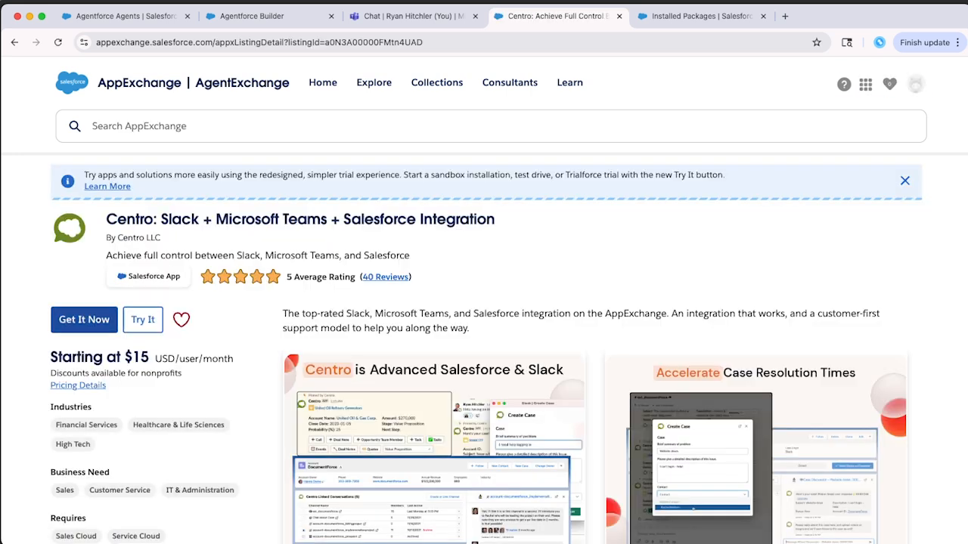
Install Centro: Slack + Microsoft Teams + Salesforce Integration 1.327 in production, accepting the terms, then log in.
left_click(84, 319)
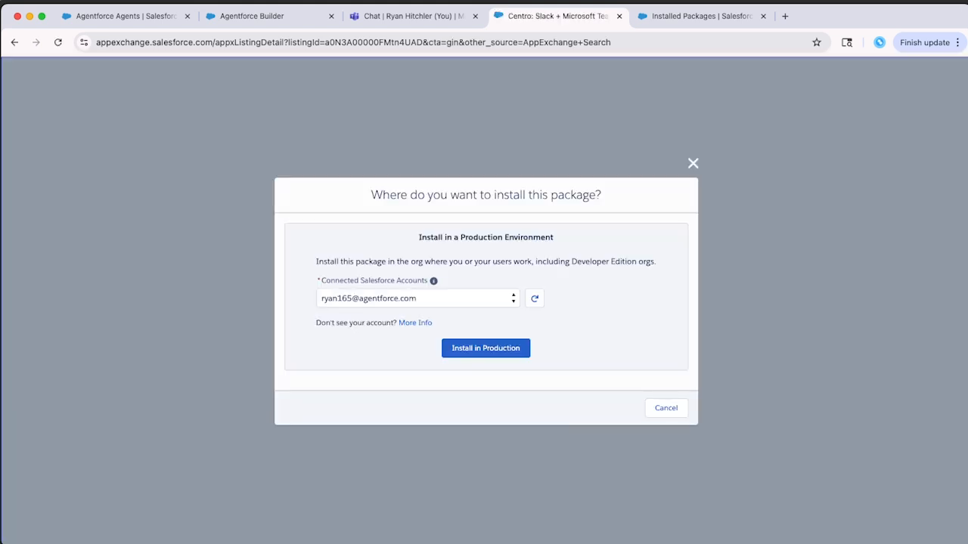
left_click(485, 348)
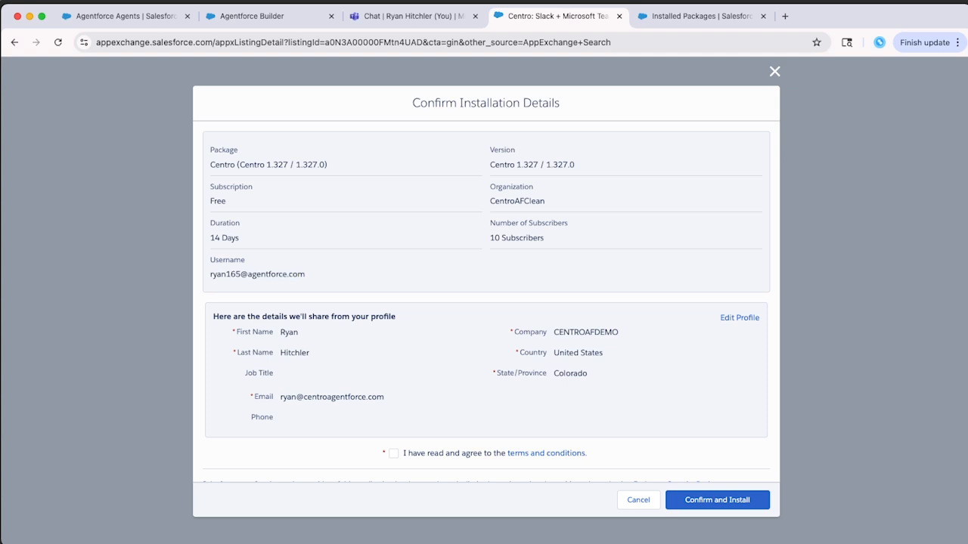
left_click(393, 453)
left_click(716, 501)
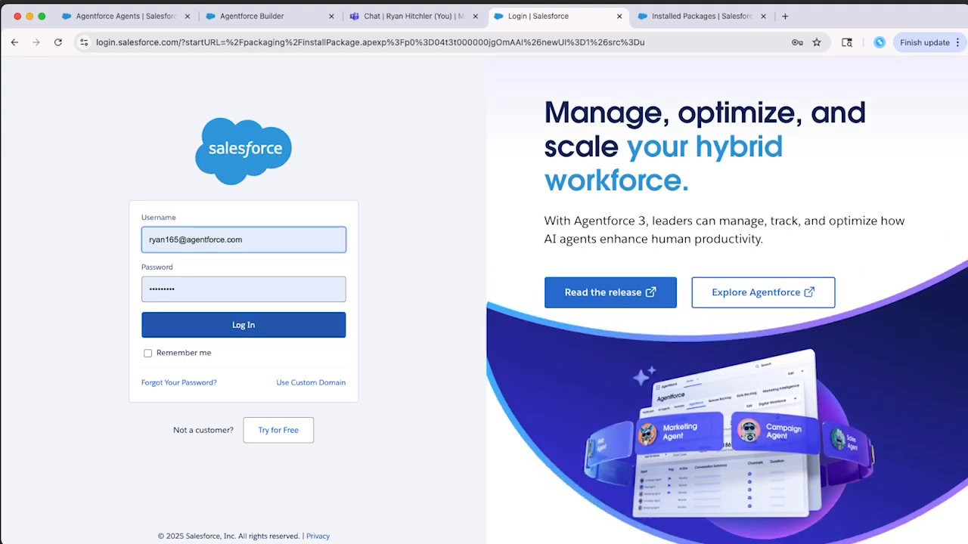
left_click(244, 325)
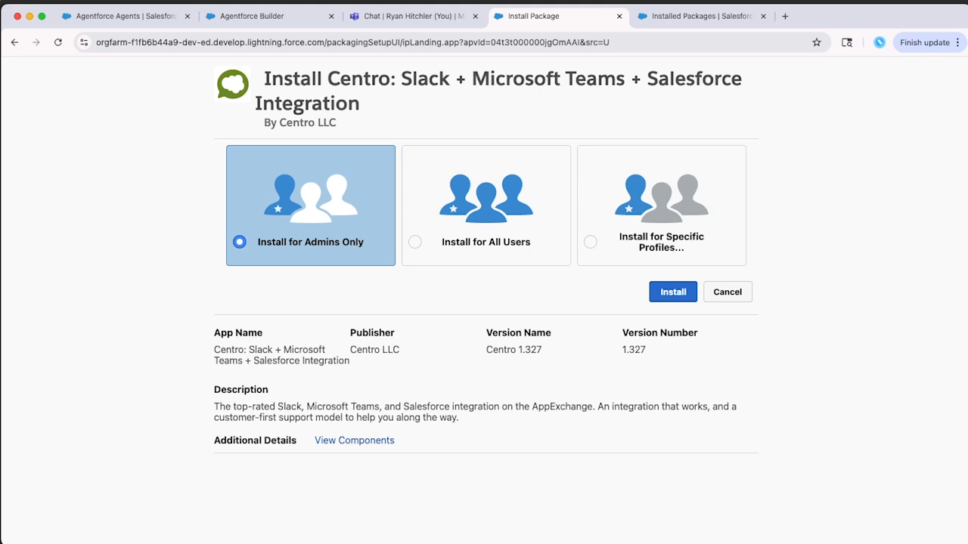
Install Centro 1.327 for admins only, granting access to api.centro.rocks, and finish.
left_click(673, 292)
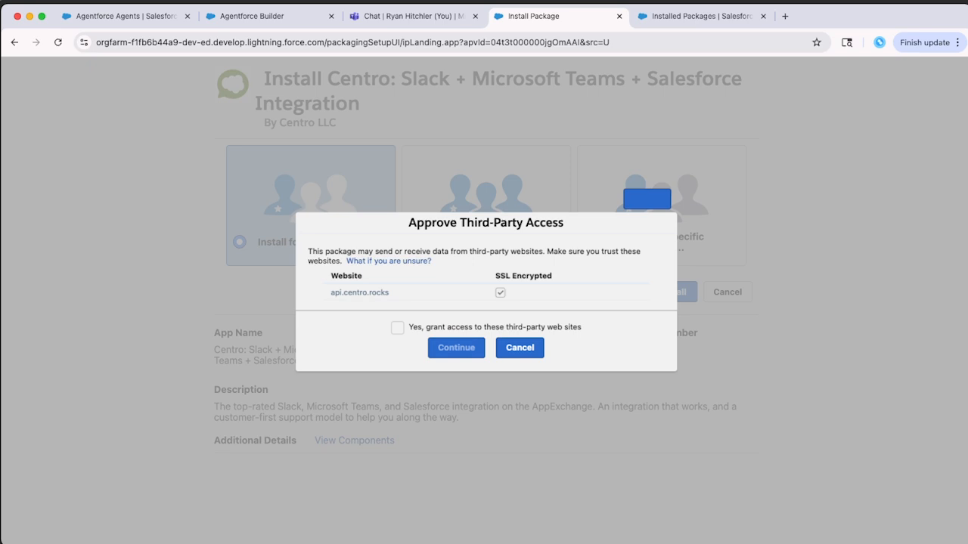
left_click(396, 328)
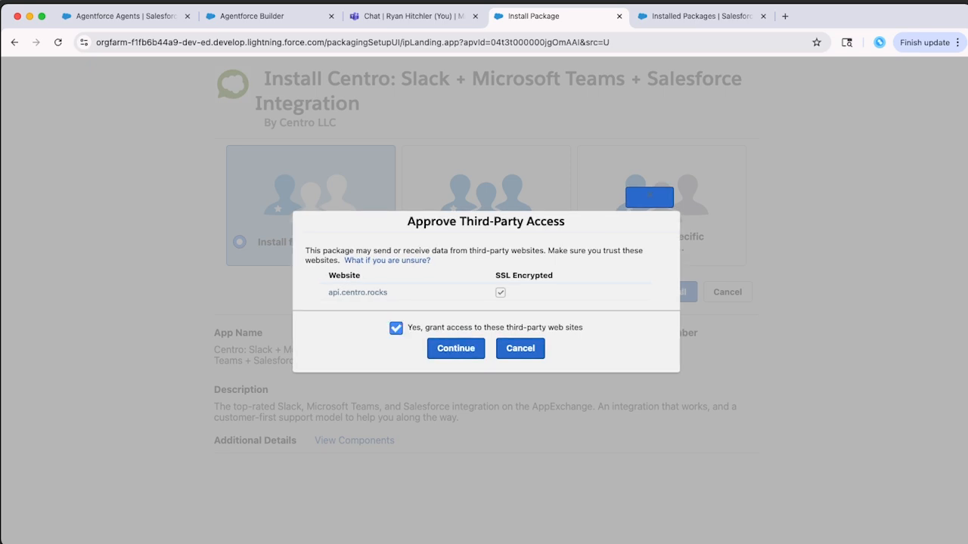
left_click(456, 348)
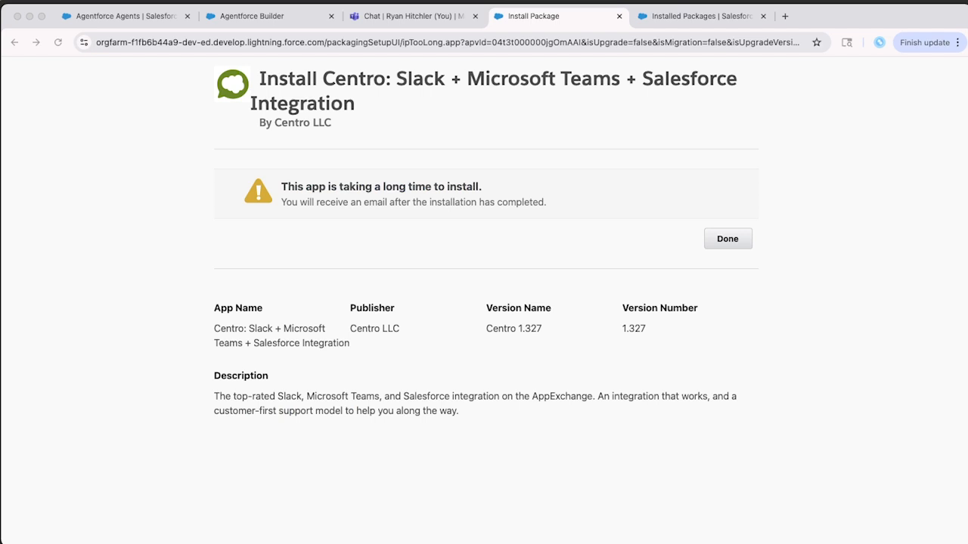
left_click(727, 239)
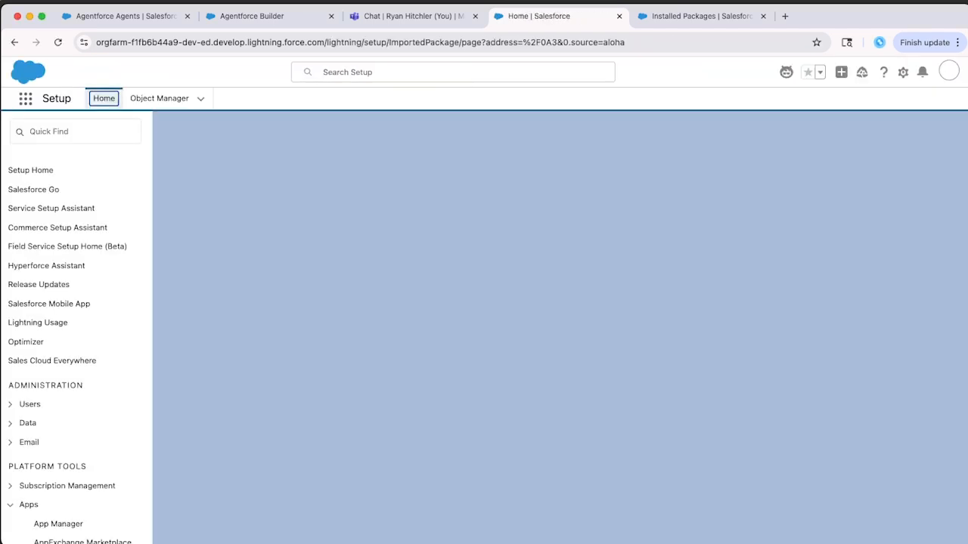
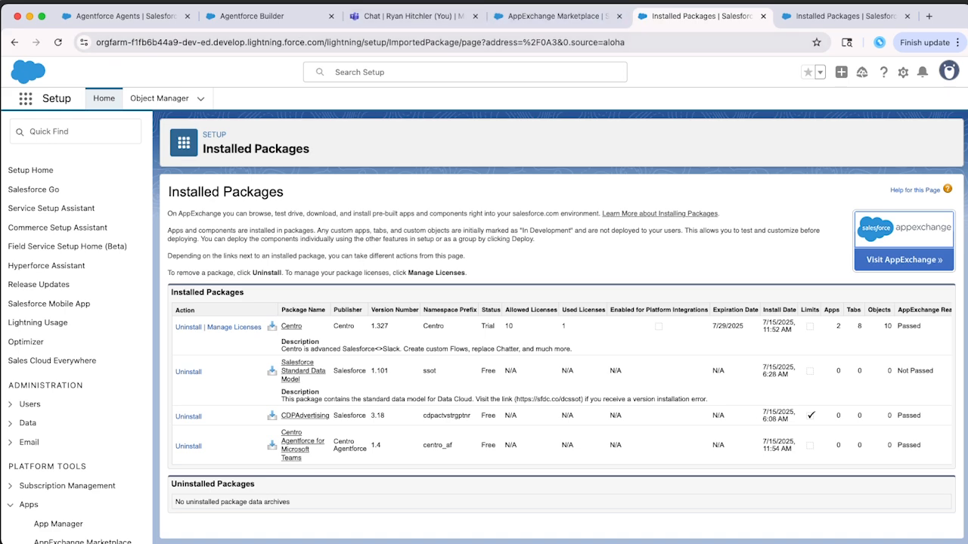
With the Centro packages confirmed as installed, switch to the Microsoft Teams chat.
left_click(408, 16)
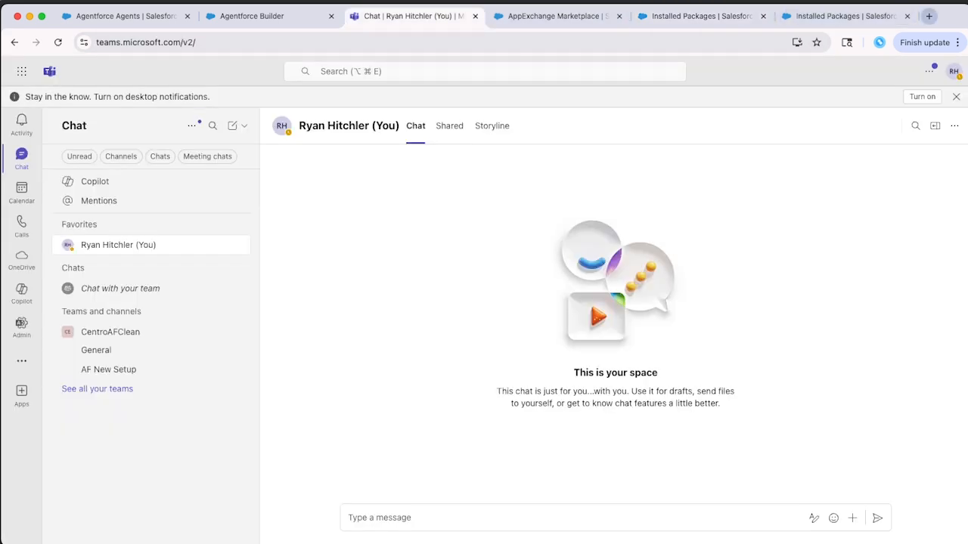
Search the Teams apps for 'centro' and open the Centro app's details.
left_click(929, 16)
left_click(362, 15)
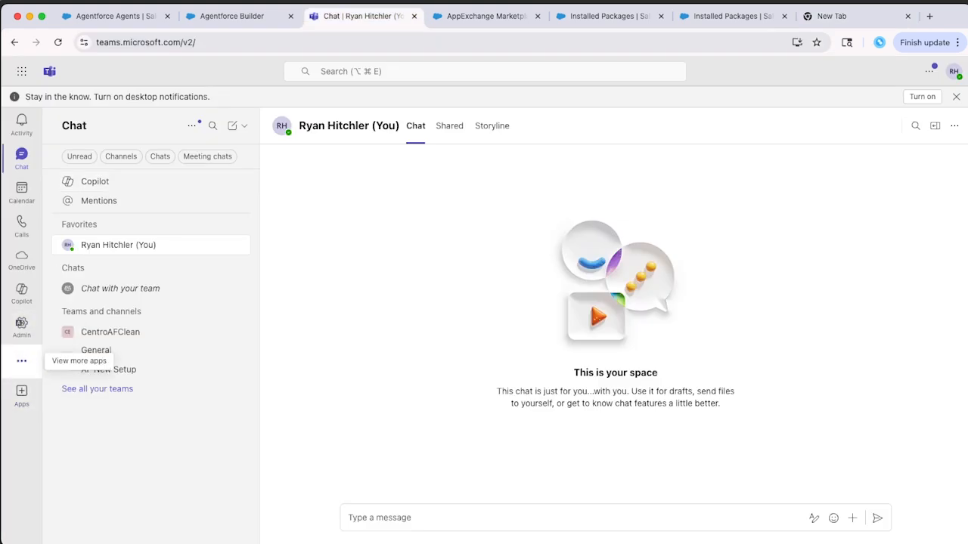
left_click(21, 391)
left_click(143, 161)
type("centro")
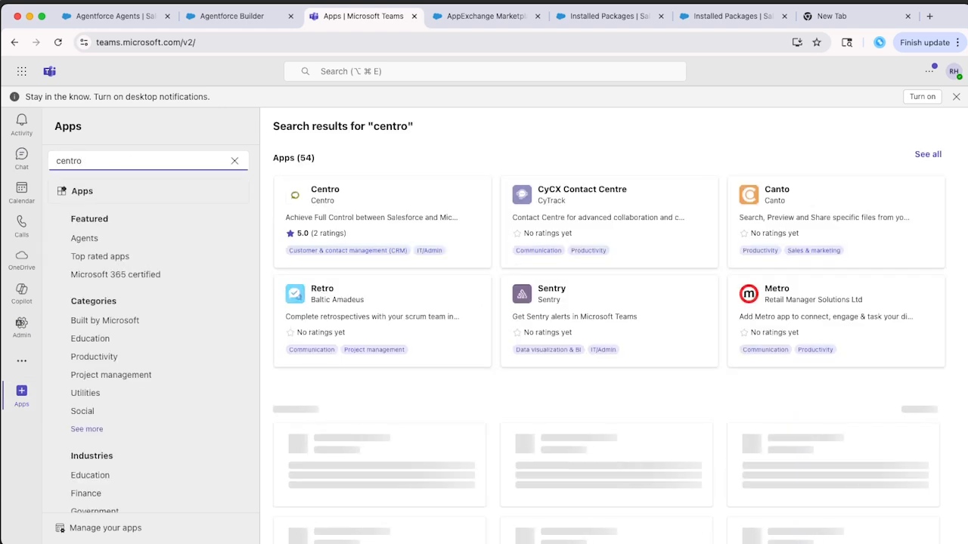
left_click(355, 219)
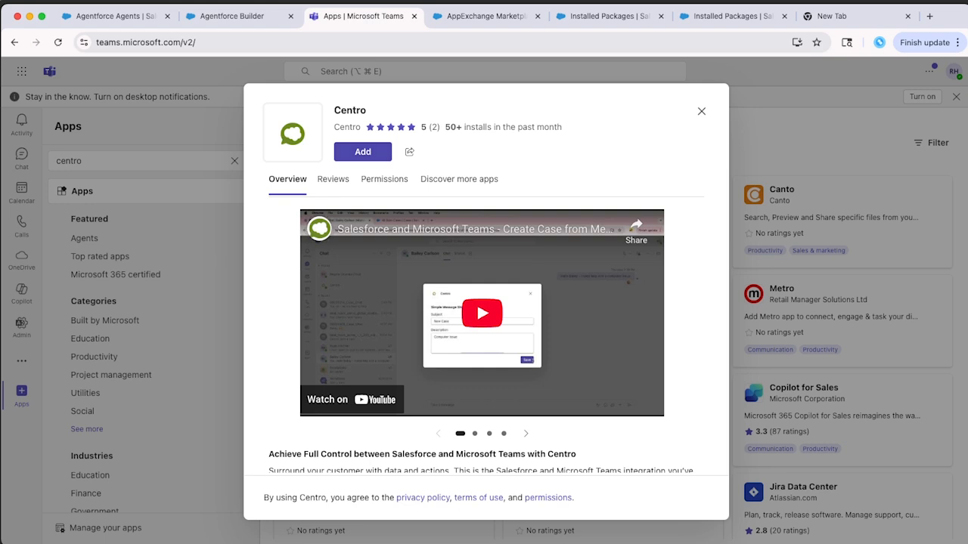
left_click(839, 16)
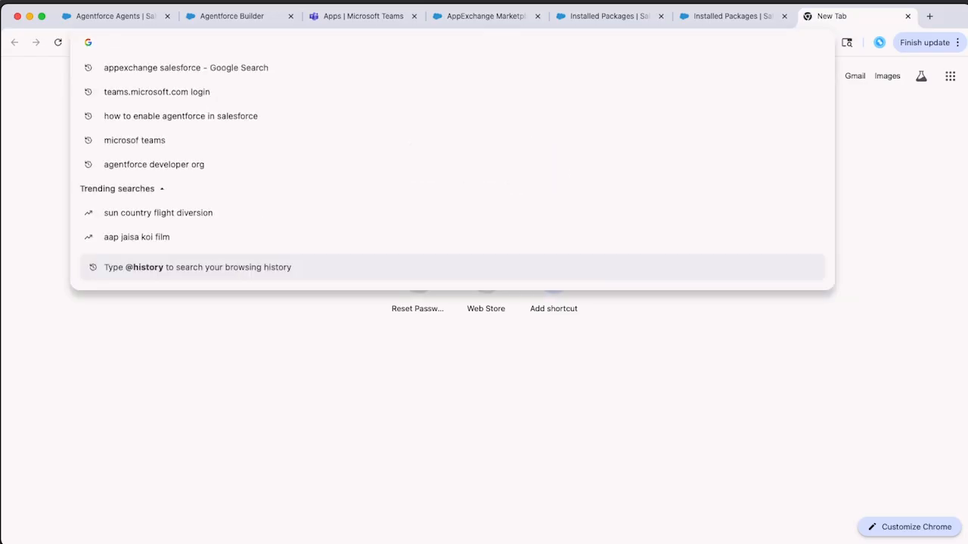
Google 'appsource micro', search AppSource for 'centro', and open the Centro product page.
type("appsource micro")
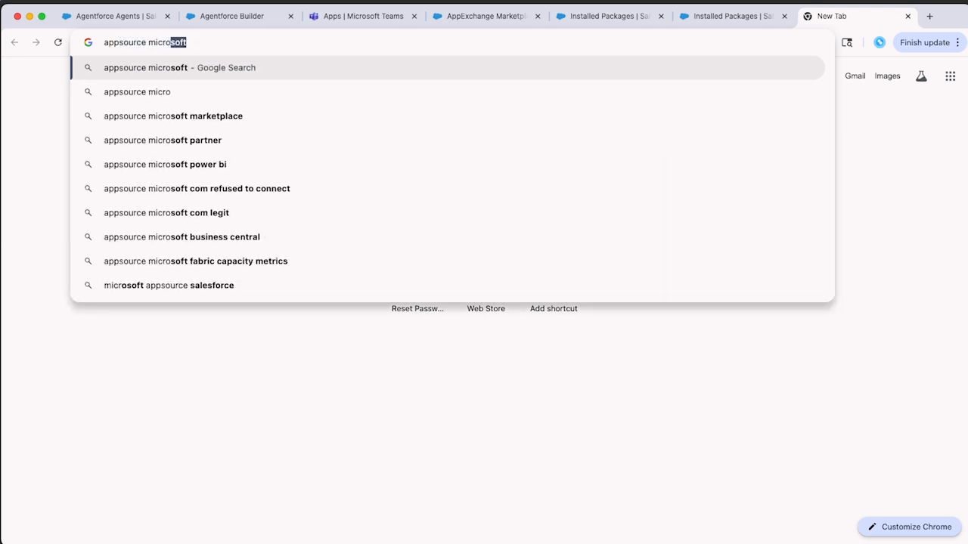
key("Return")
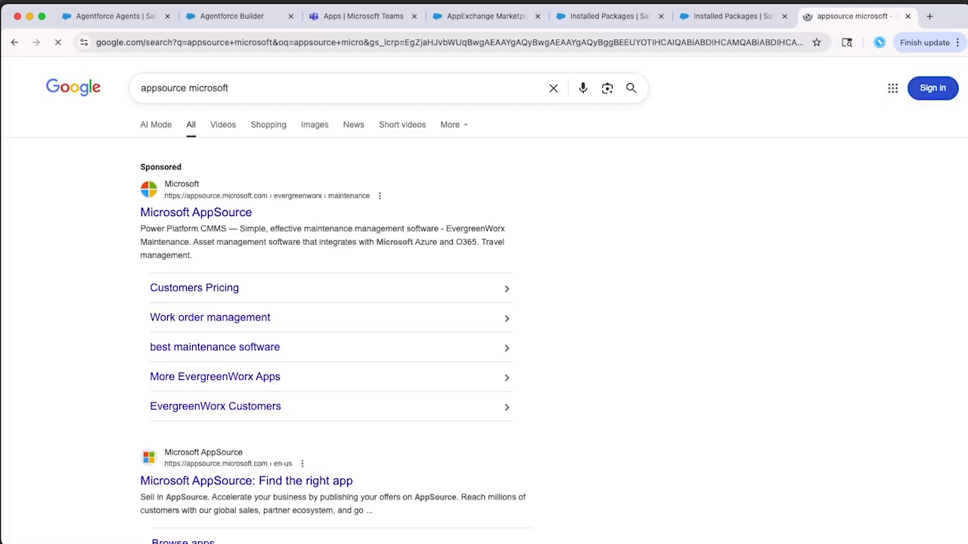
left_click(196, 213)
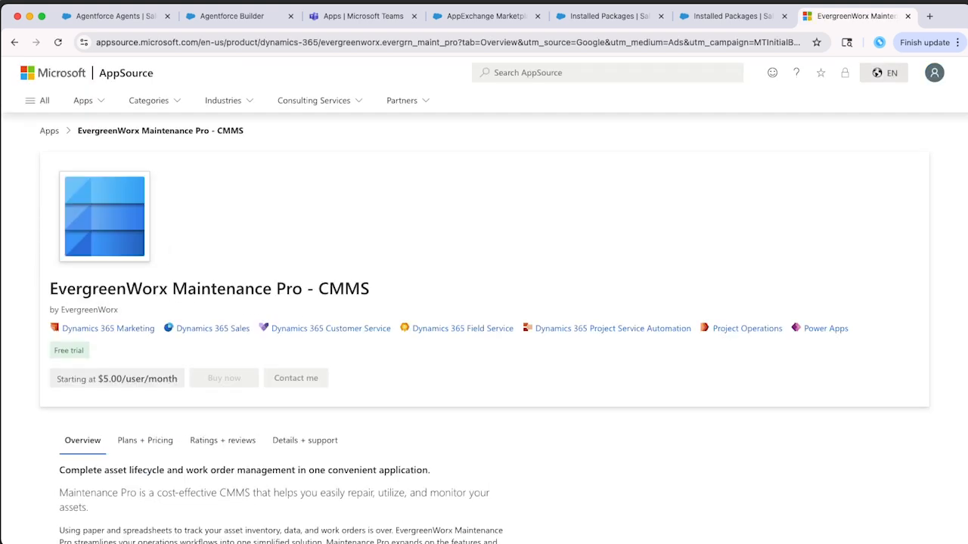
left_click(586, 73)
type("centro")
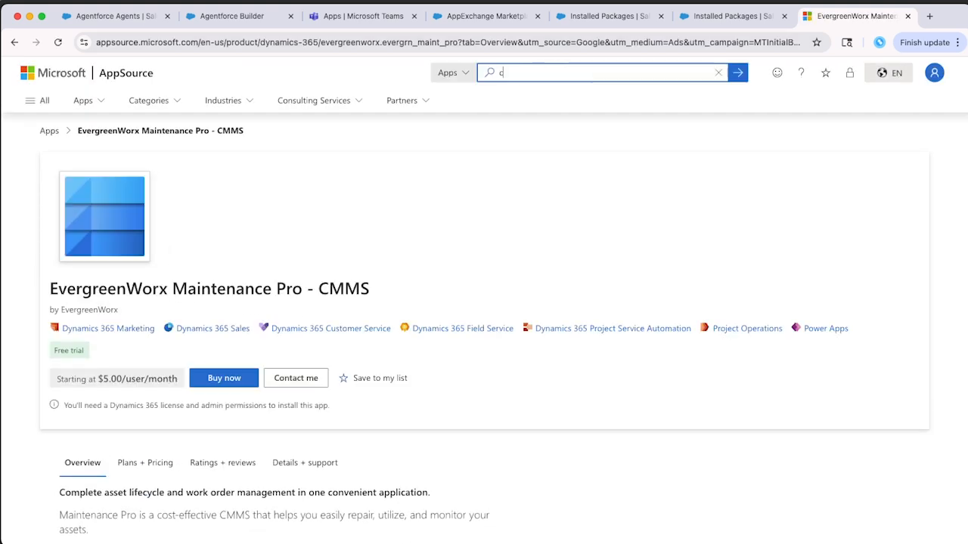
key("Return")
left_click(227, 236)
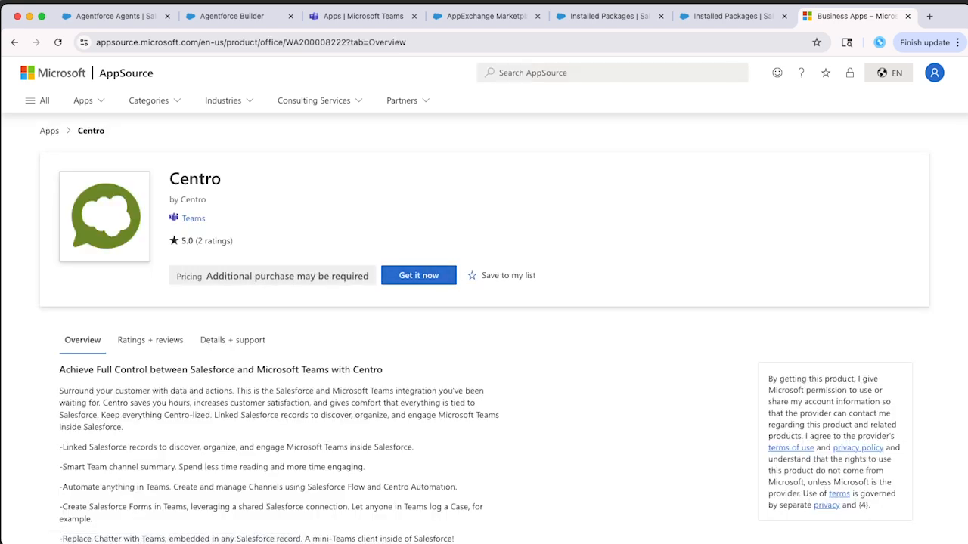
left_click(363, 16)
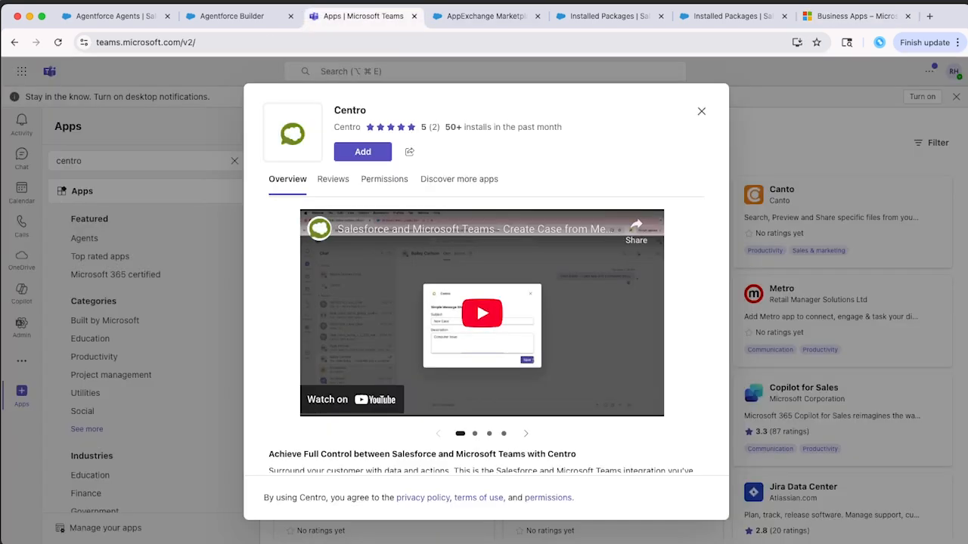
Add Centro to Teams, open it, and show its Home page.
left_click(363, 152)
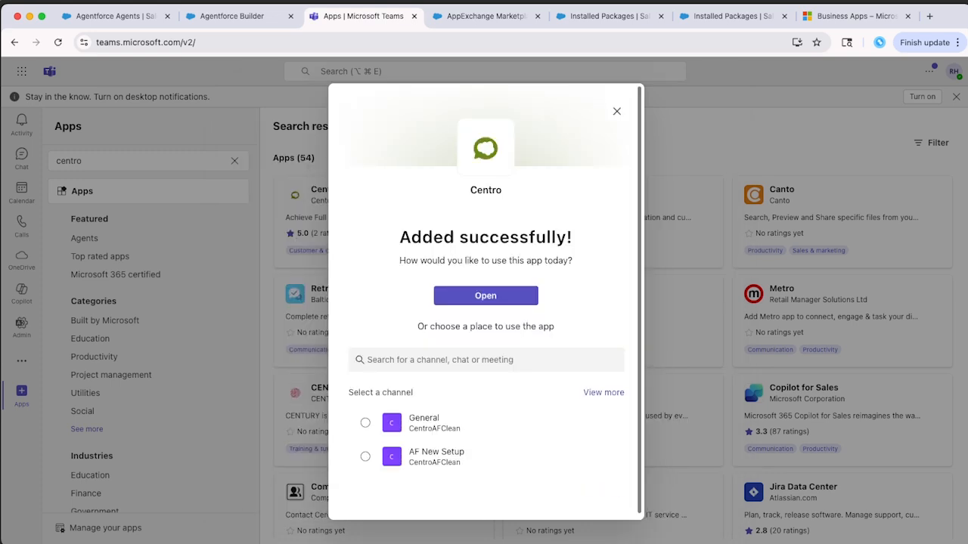
left_click(485, 296)
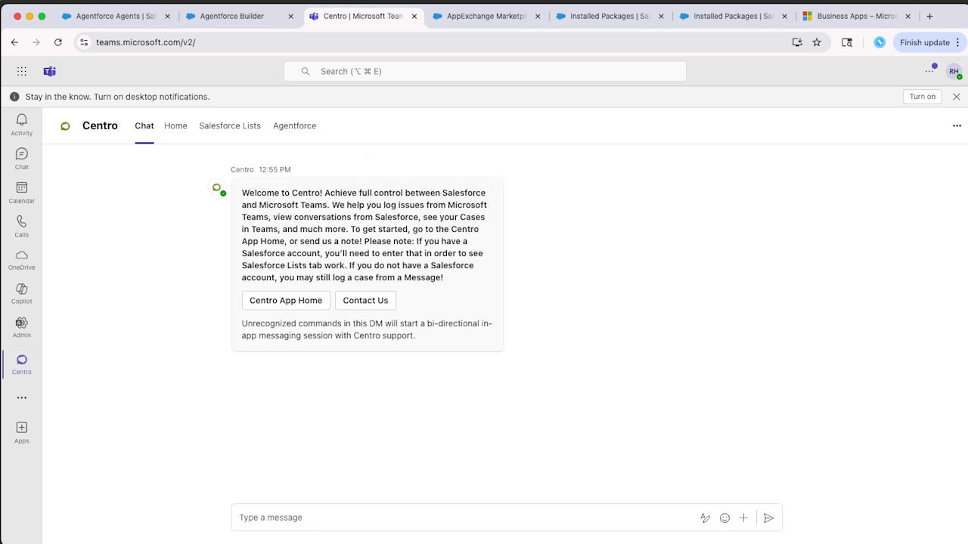
left_click(175, 126)
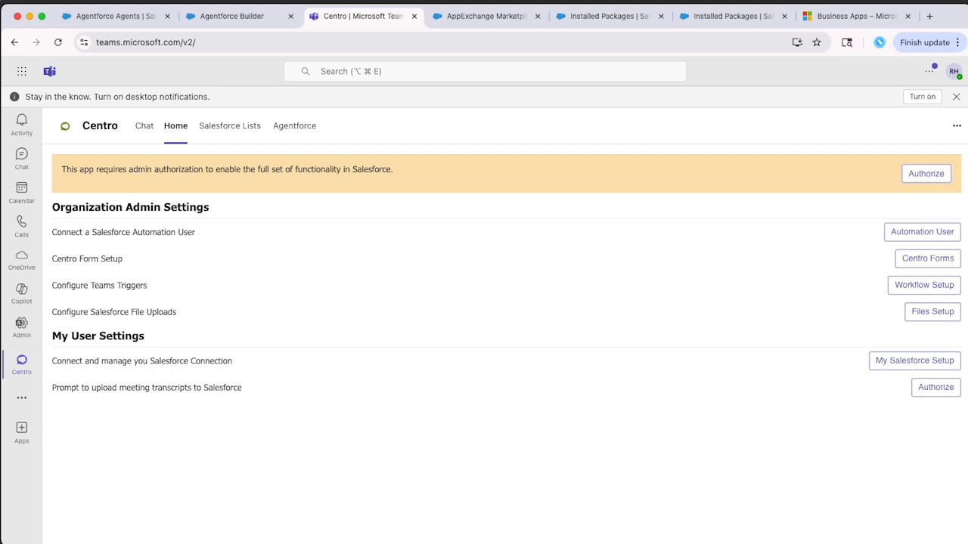
Authorize Centro with the signed-in admin account and accept its requested organization permissions.
left_click(925, 173)
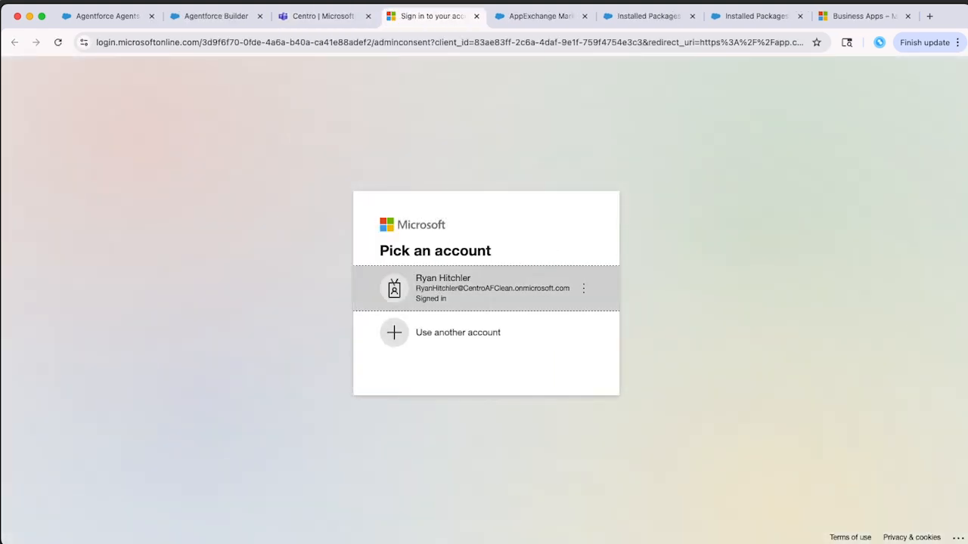
left_click(486, 288)
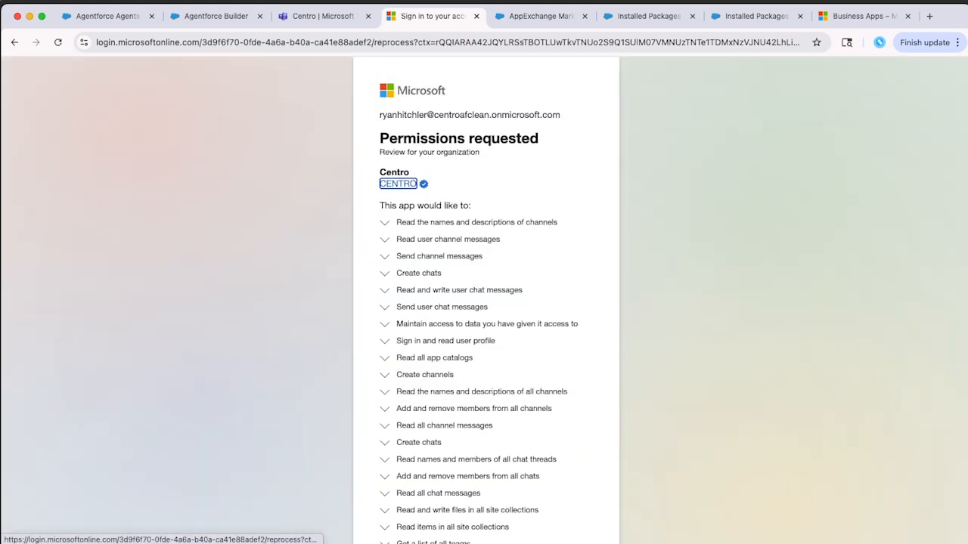
scroll(486, 303, "down", 10)
left_click(559, 493)
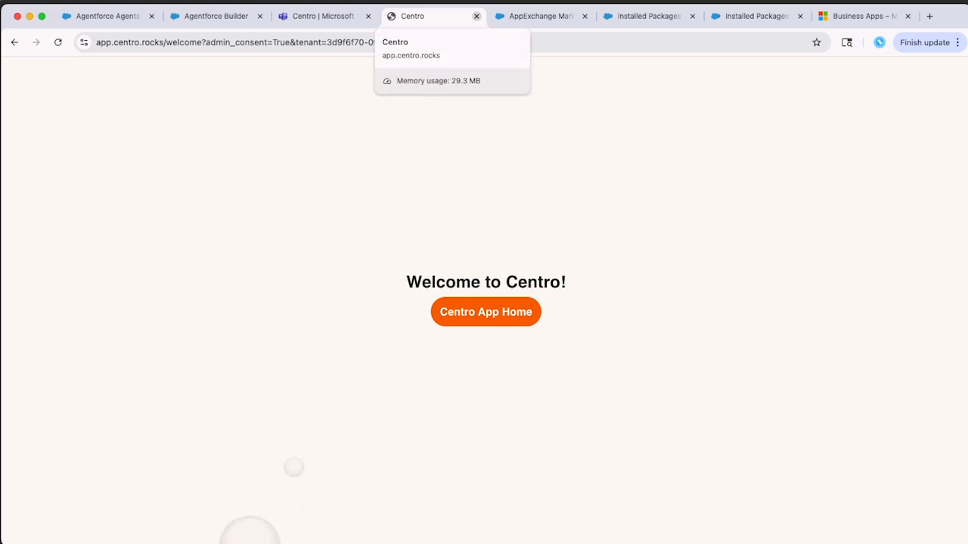
left_click(476, 16)
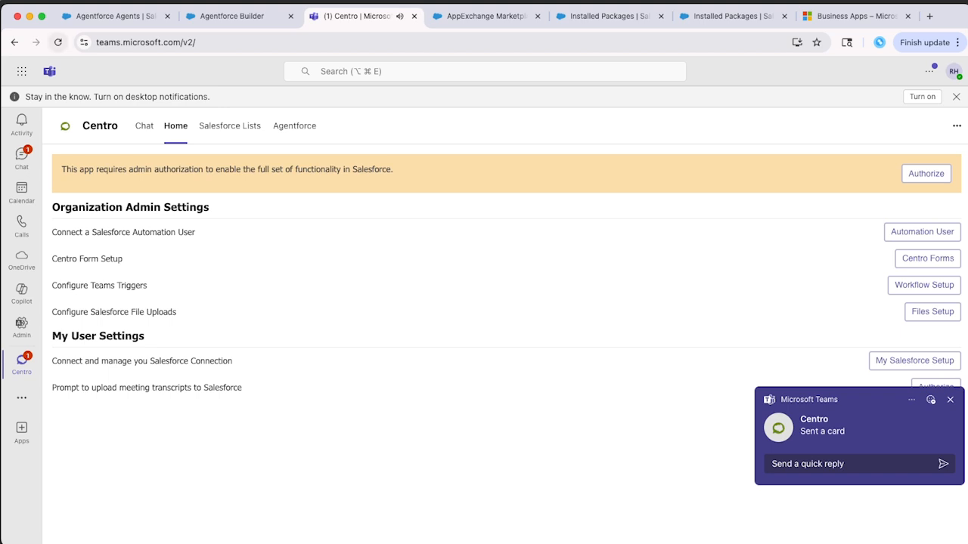
Connect Centro's default automation user to Salesforce production and allow org access.
left_click(57, 41)
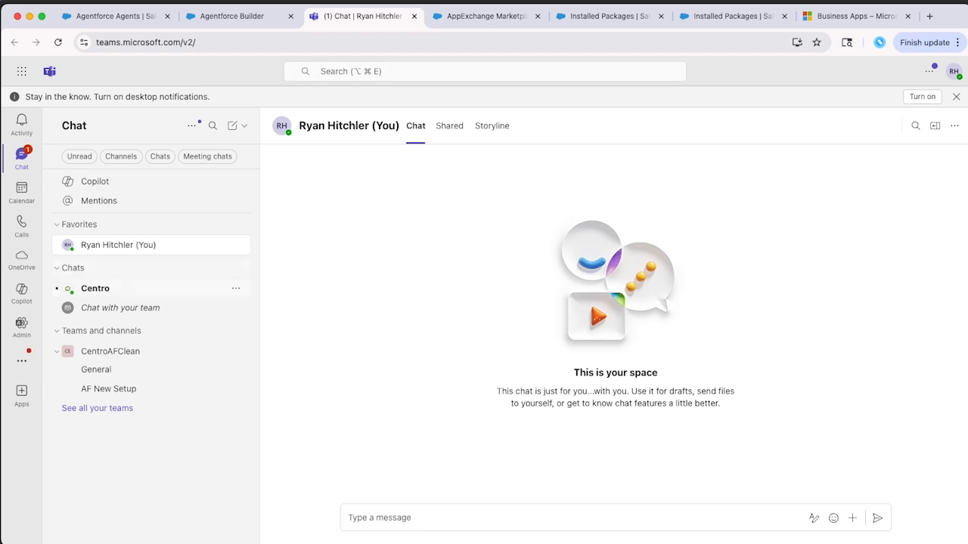
left_click(95, 289)
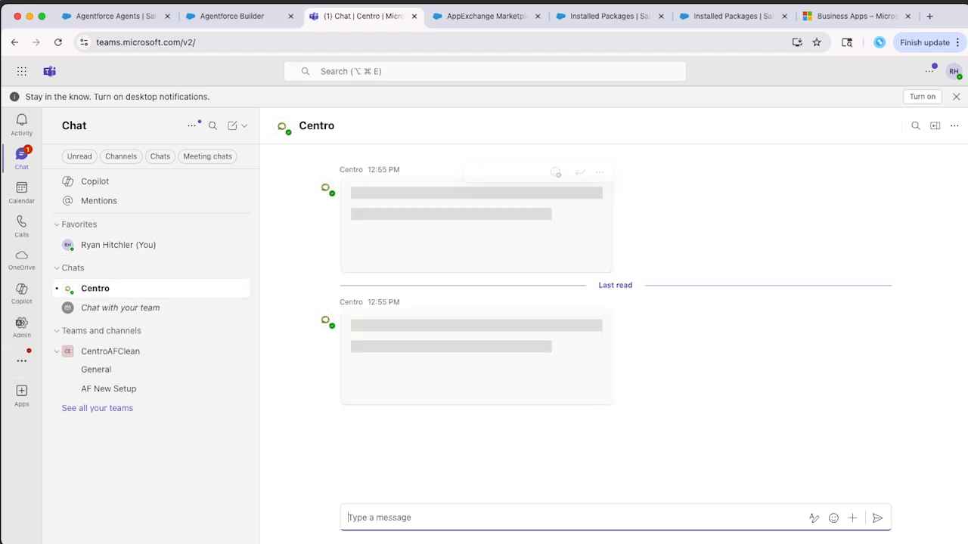
left_click(386, 126)
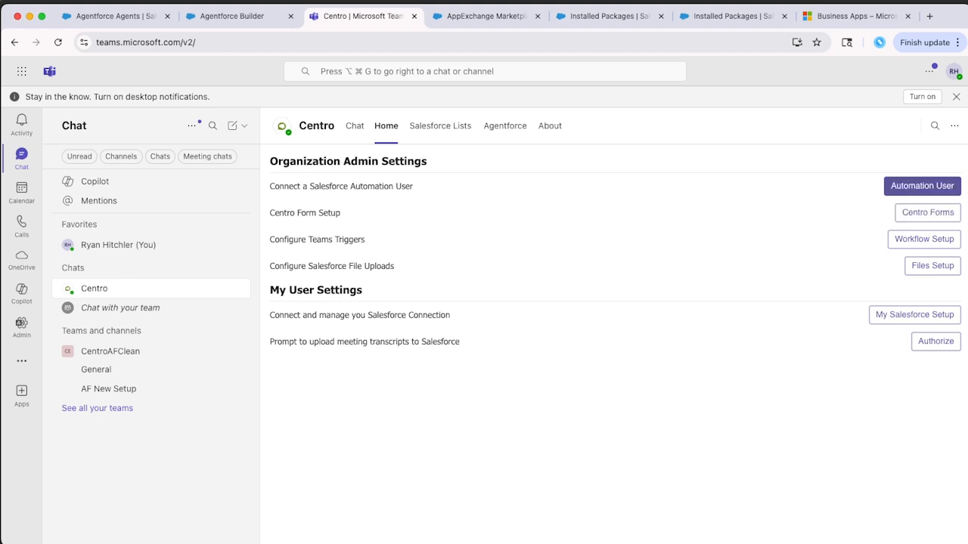
left_click(921, 185)
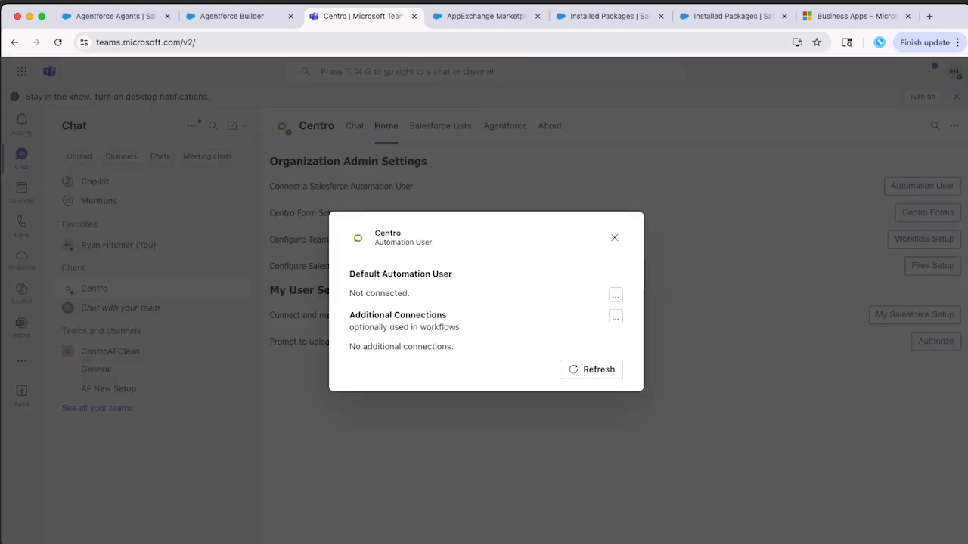
left_click(615, 294)
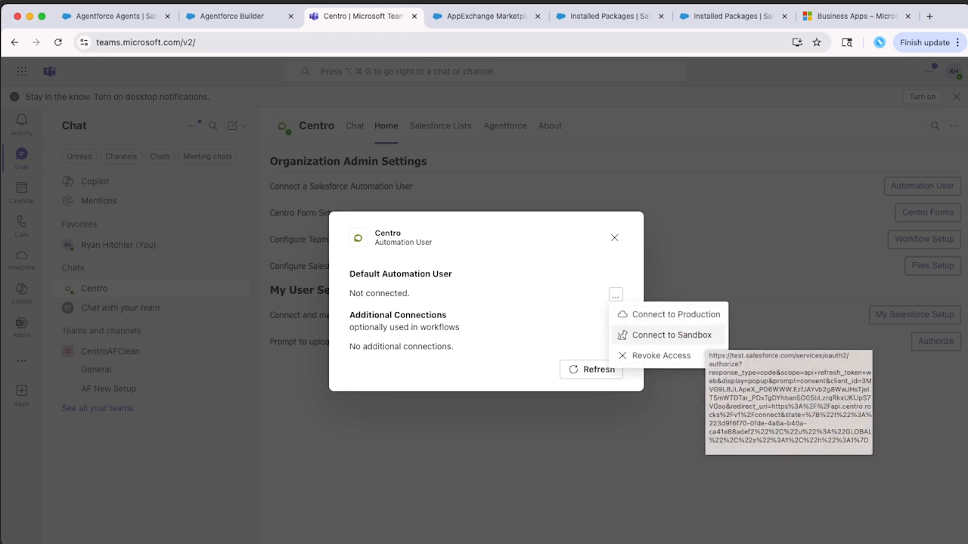
left_click(665, 315)
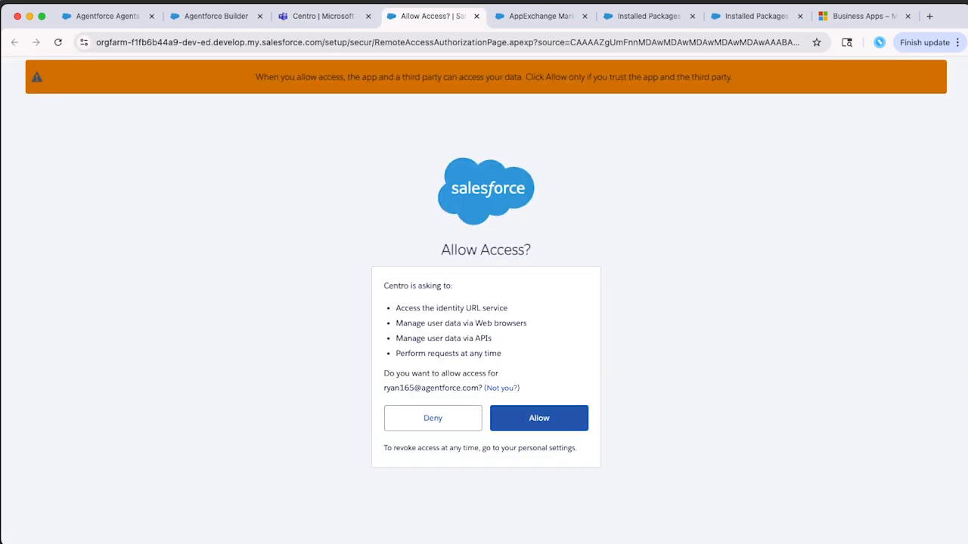
left_click(553, 422)
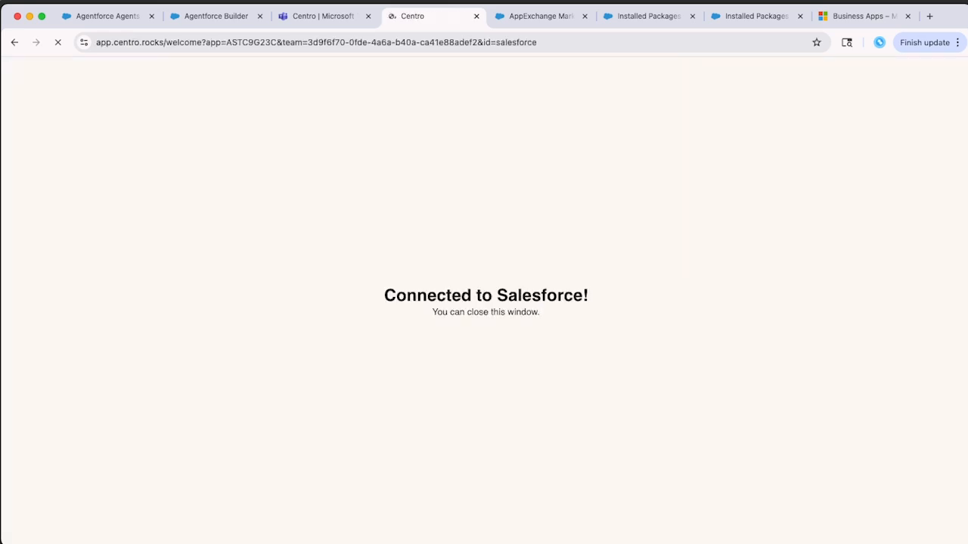
left_click(476, 16)
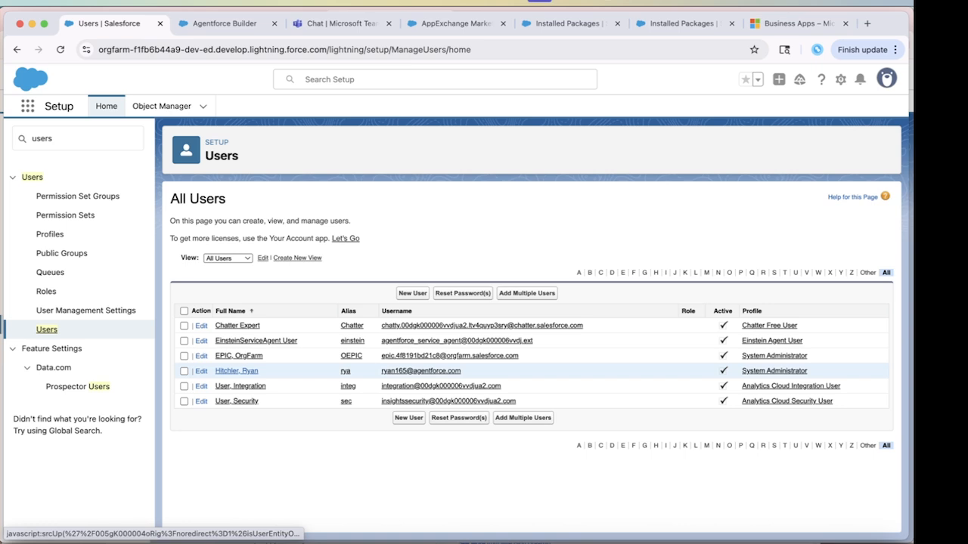
Give the admin user the Centro Admin and Centro User permission sets and save.
left_click(237, 370)
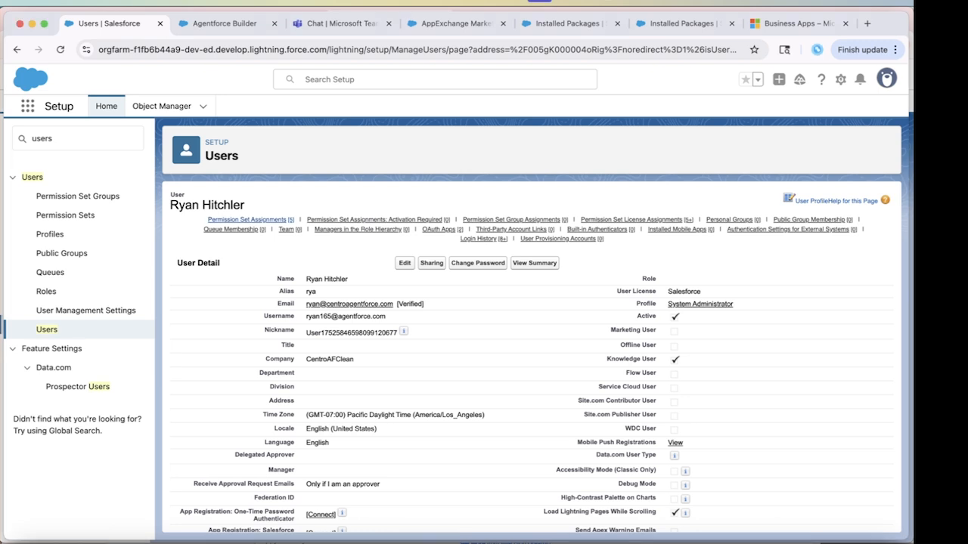
left_click(246, 220)
scroll(424, 286, "up", 1)
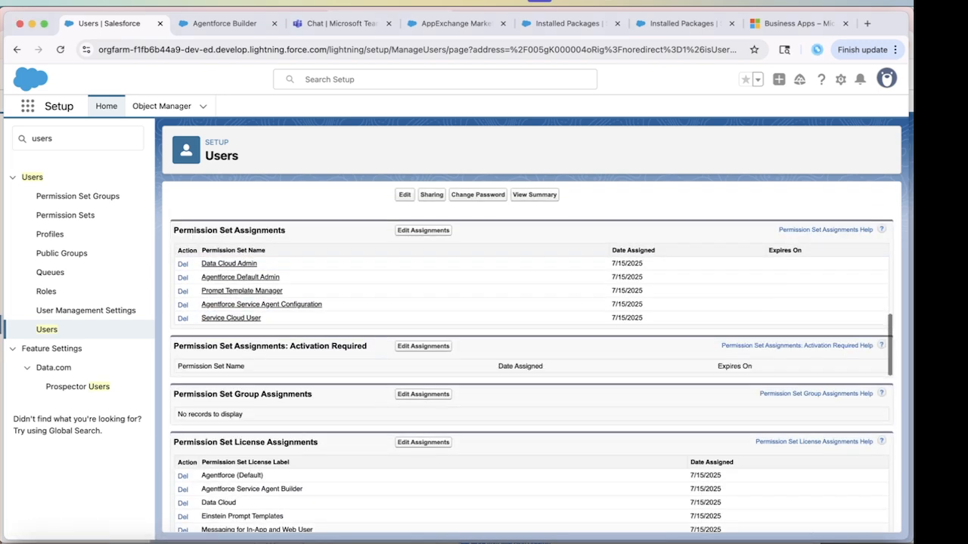
left_click(423, 231)
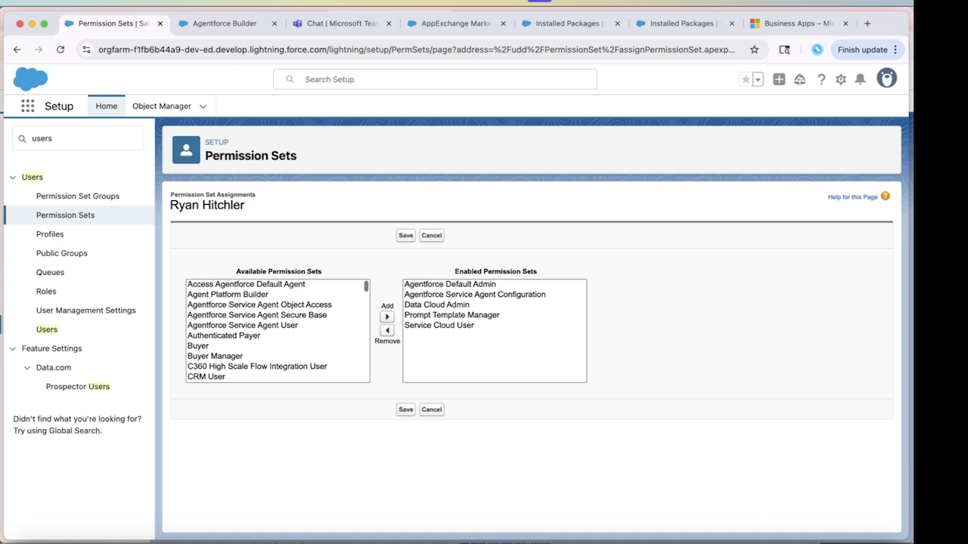
scroll(277, 330, "down", 3)
left_click(213, 316)
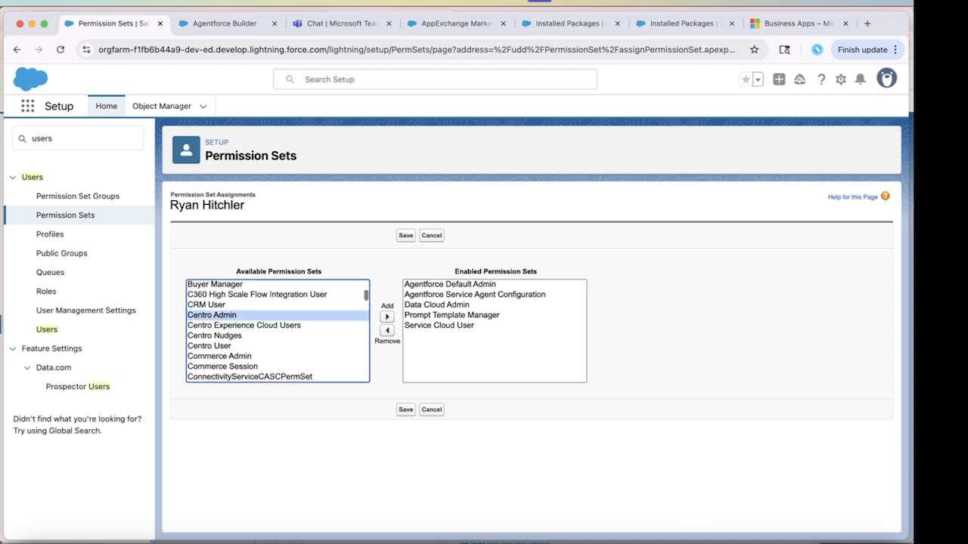
left_click(210, 346, "super")
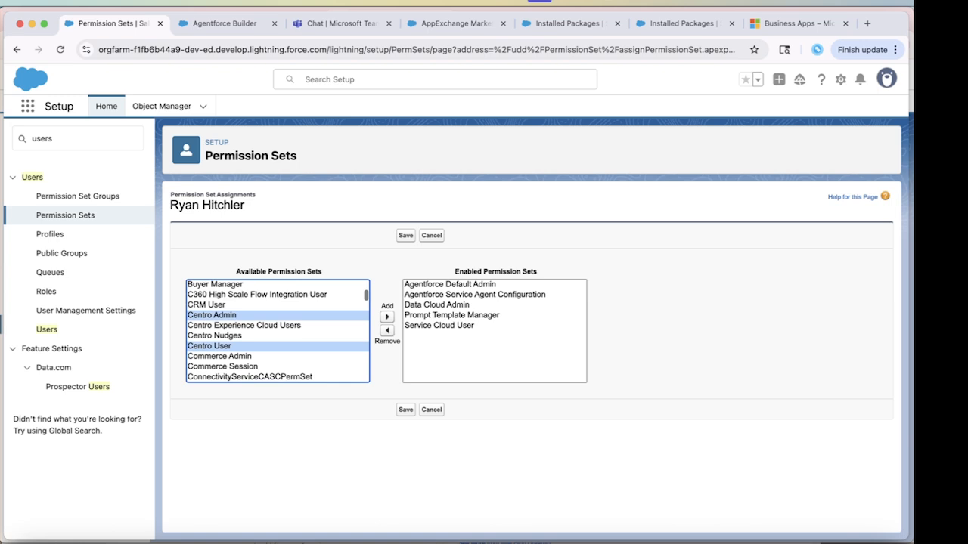
left_click(386, 317)
left_click(405, 410)
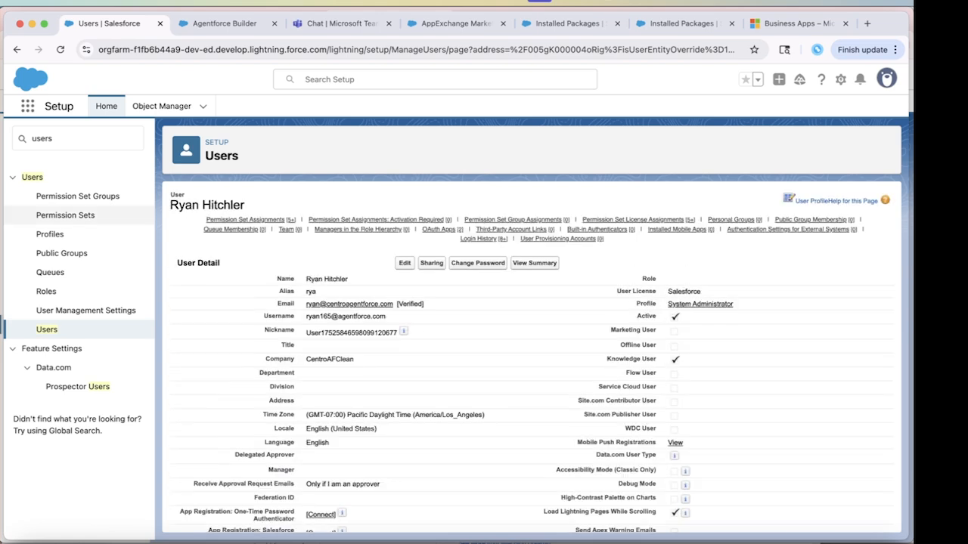
Check the Centro package licences under Installed Packages, then open the All Users list.
type("instal")
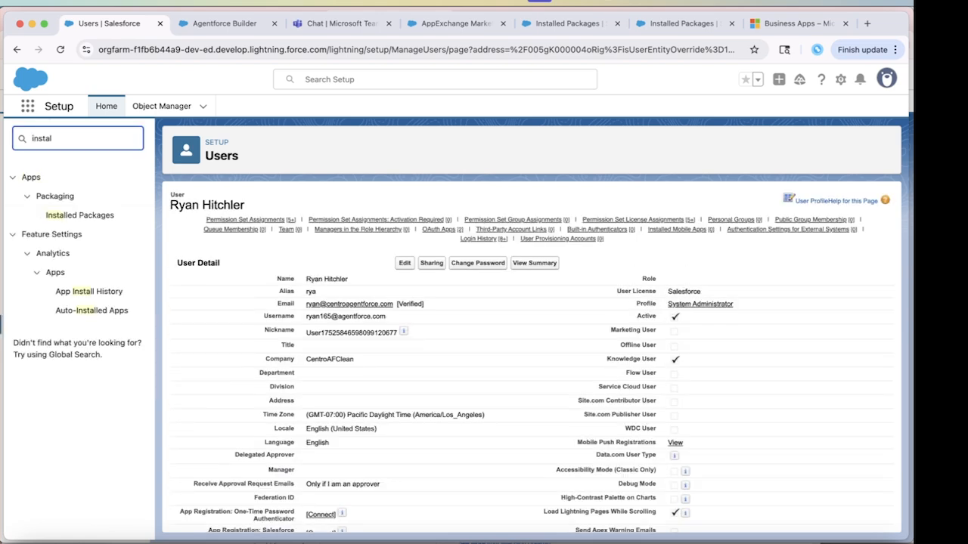
left_click(79, 216)
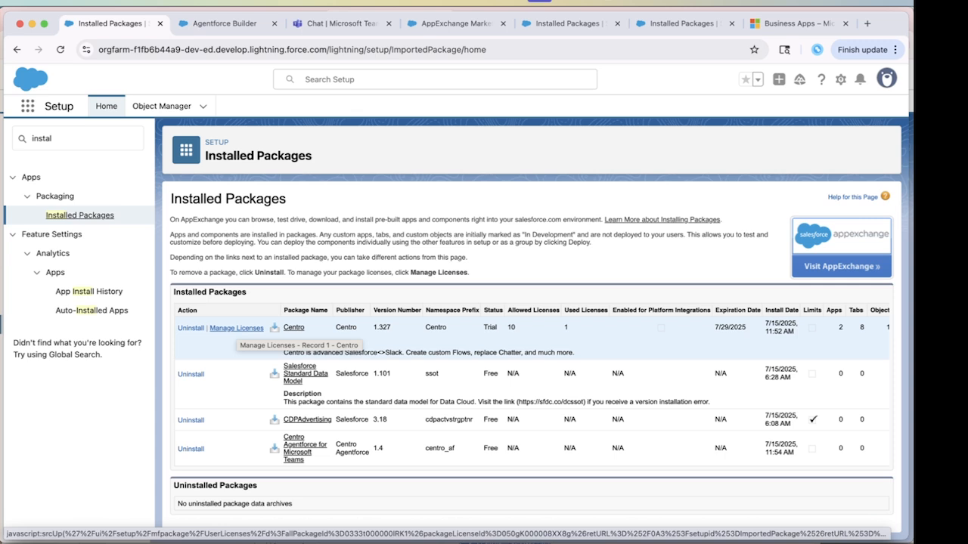
left_click(237, 328)
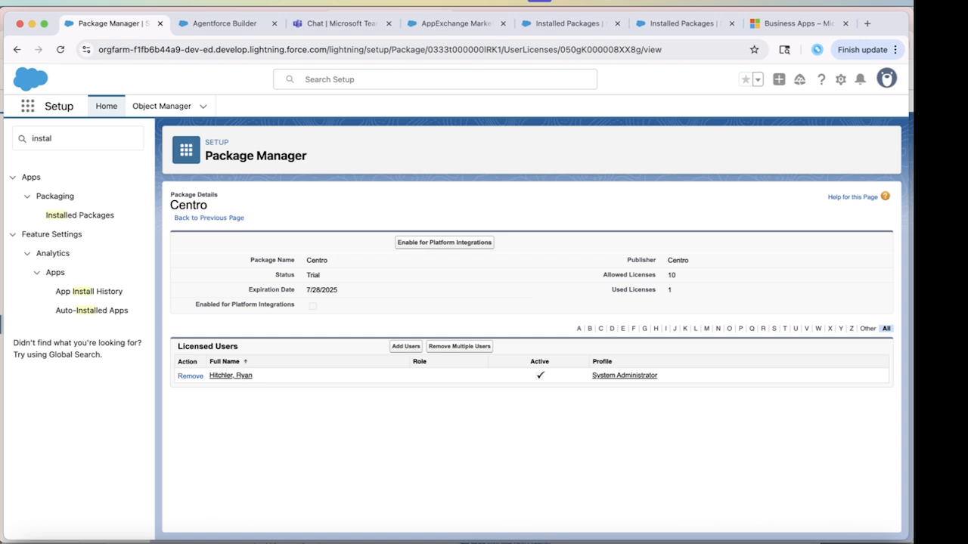
double_click(43, 138)
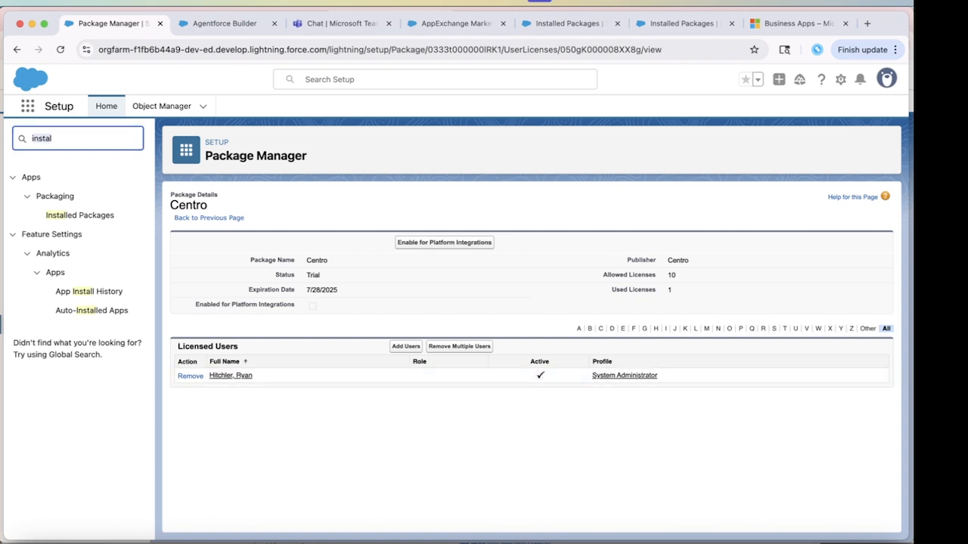
type("users")
left_click(46, 329)
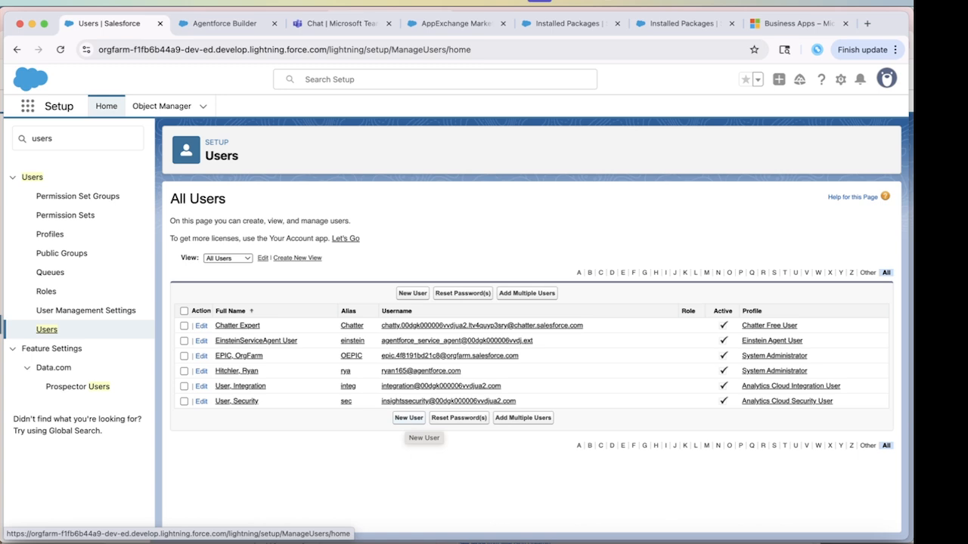
Start a new user with the Einstein Agent licence and Einstein Agent User profile.
left_click(408, 418)
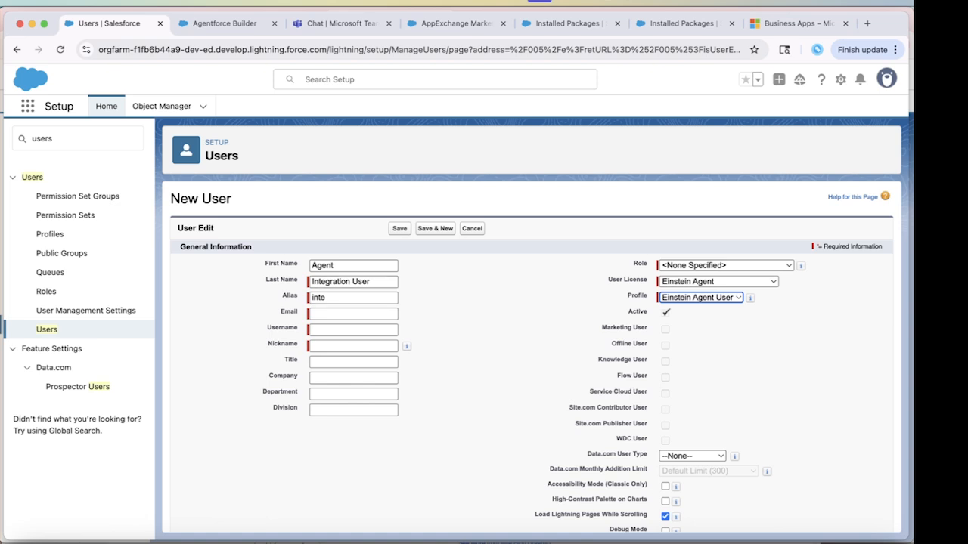
left_click(718, 282)
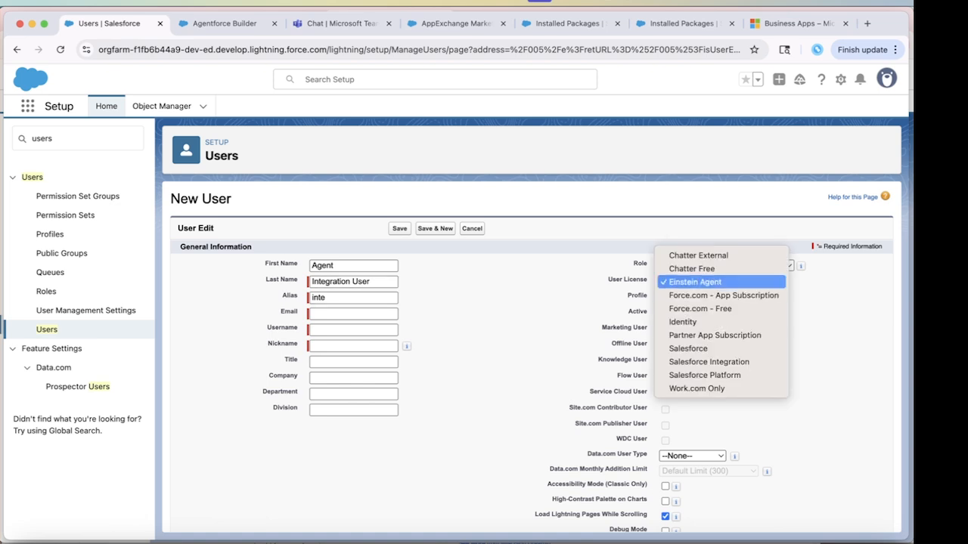
left_click(695, 282)
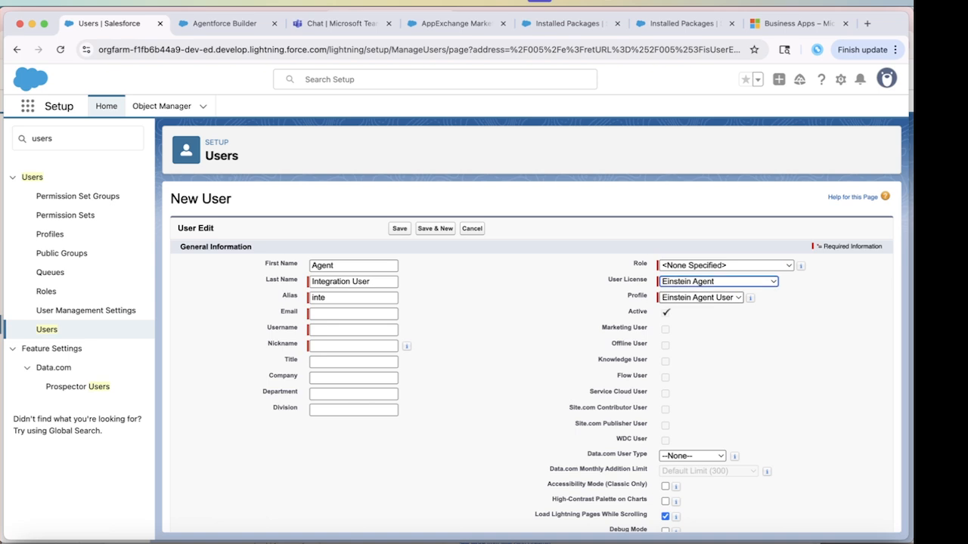
left_click(703, 298)
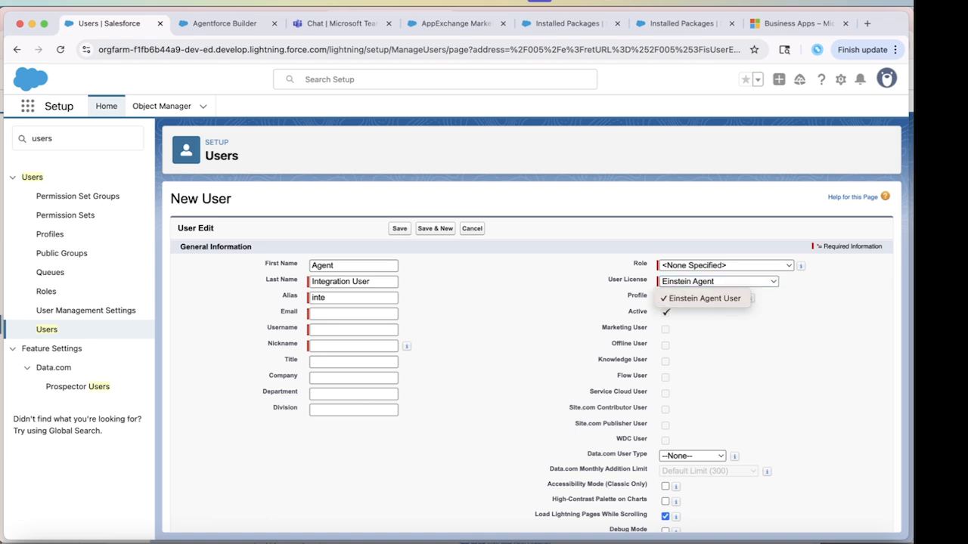
left_click(353, 314)
Enter the user's e-mail, add 'integration' to the auto-filled username, and save.
left_click(353, 314)
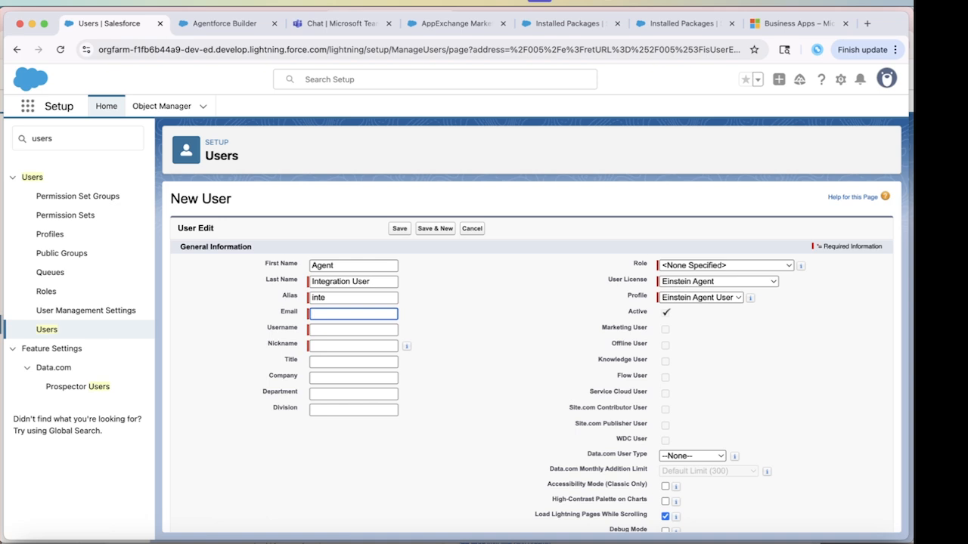
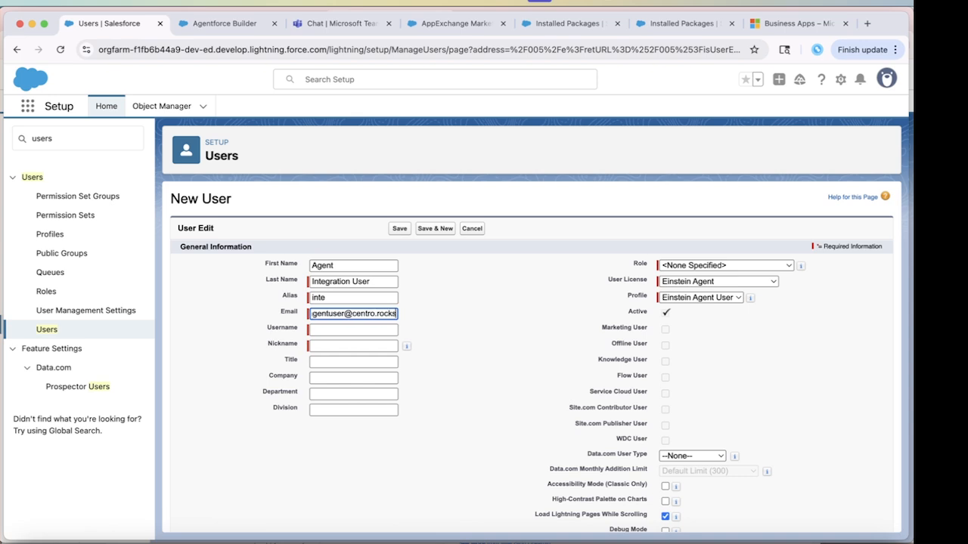
key("Tab")
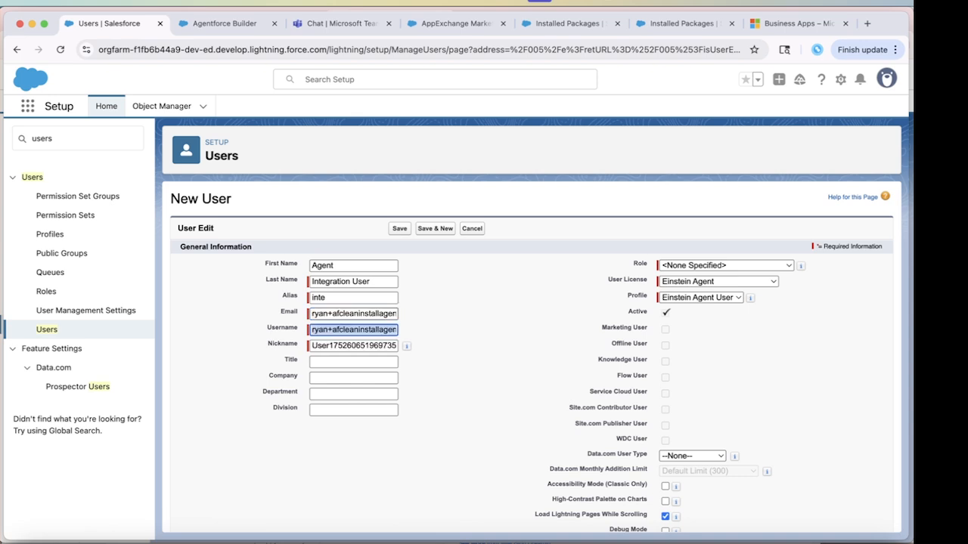
left_click(329, 330)
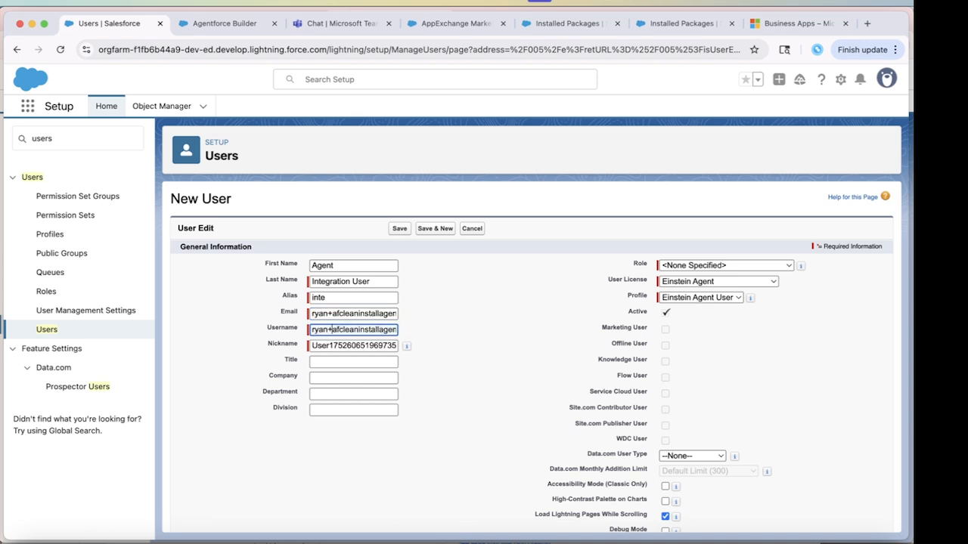
type("integration")
scroll(357, 329, "down", 1)
scroll(529, 355, "down", 10)
scroll(529, 355, "up", 10)
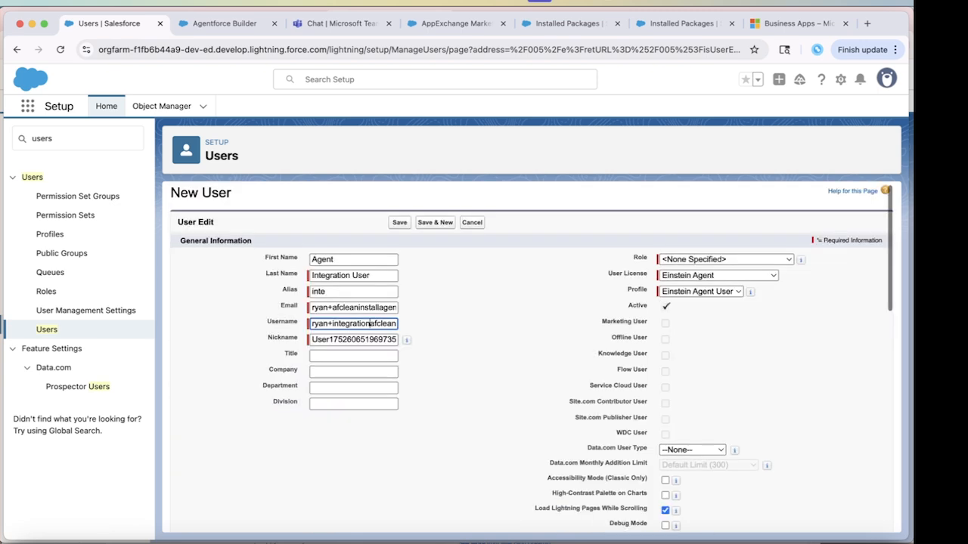
left_click(399, 228)
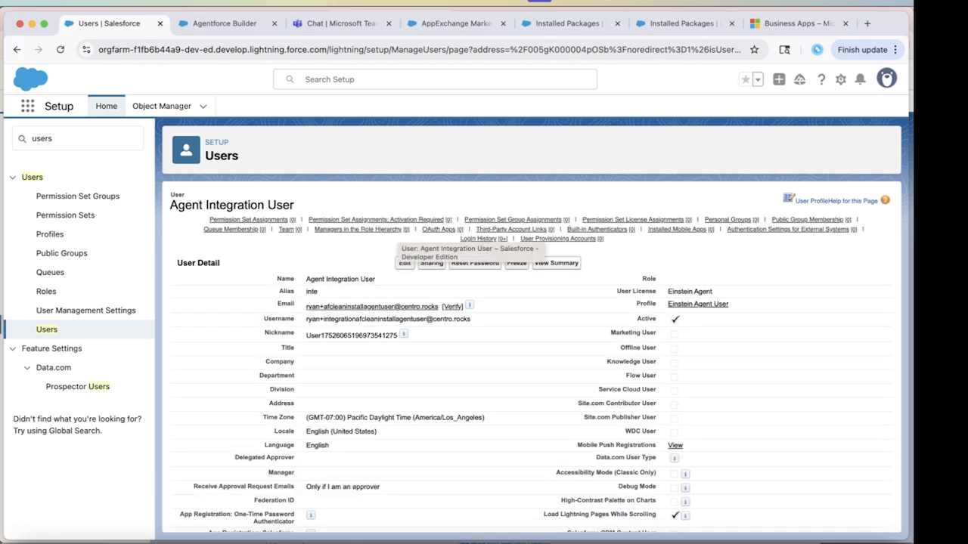
Open the activation-required permission set assignments, then back out of them.
mouse_move(248, 219)
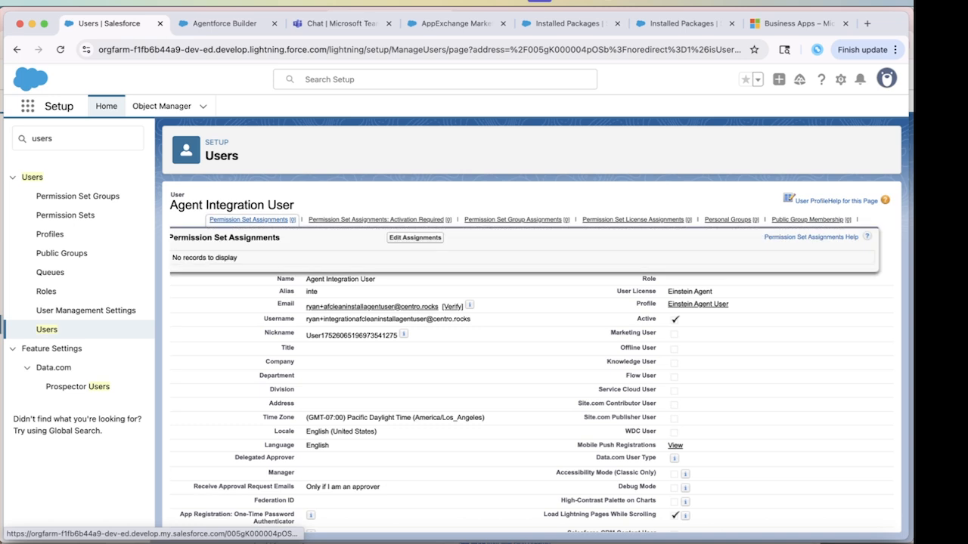
mouse_move(378, 220)
left_click(415, 238)
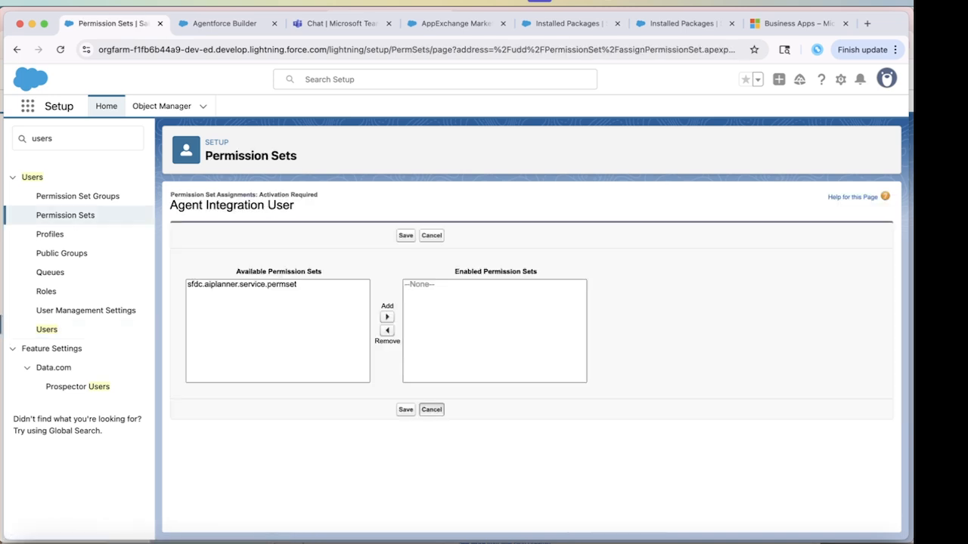
left_click(432, 236)
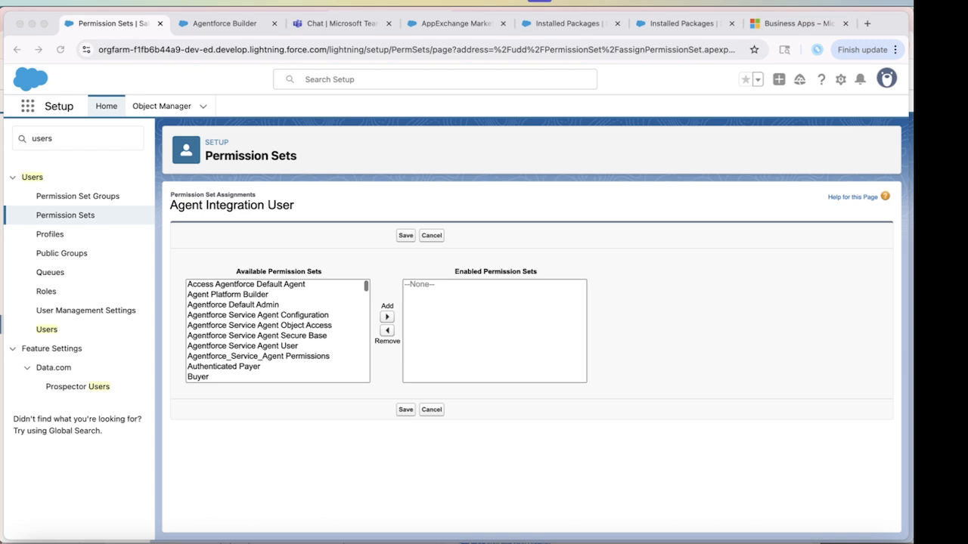
Enable the six Agentforce permission sets, including Default Admin and the Service Agent sets.
left_click(233, 304)
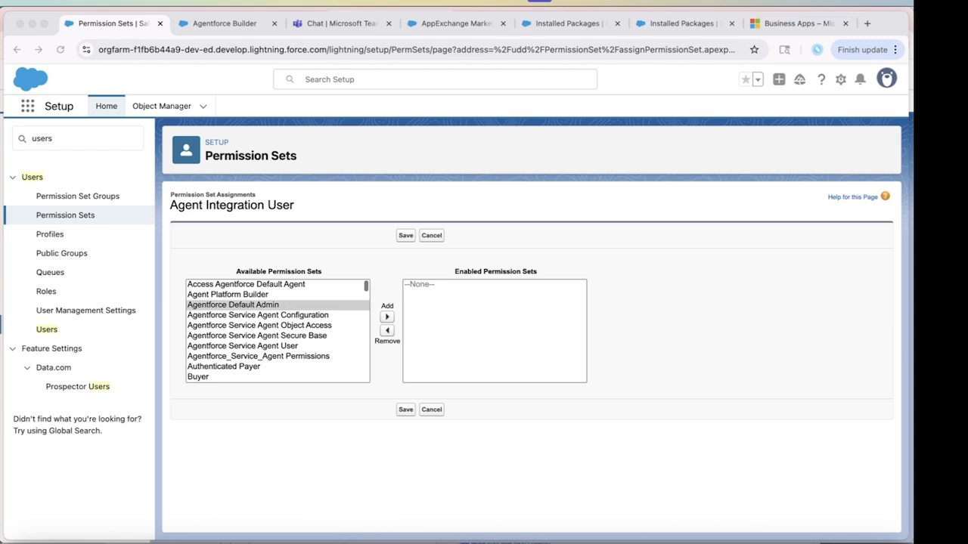
left_click(257, 315, "super")
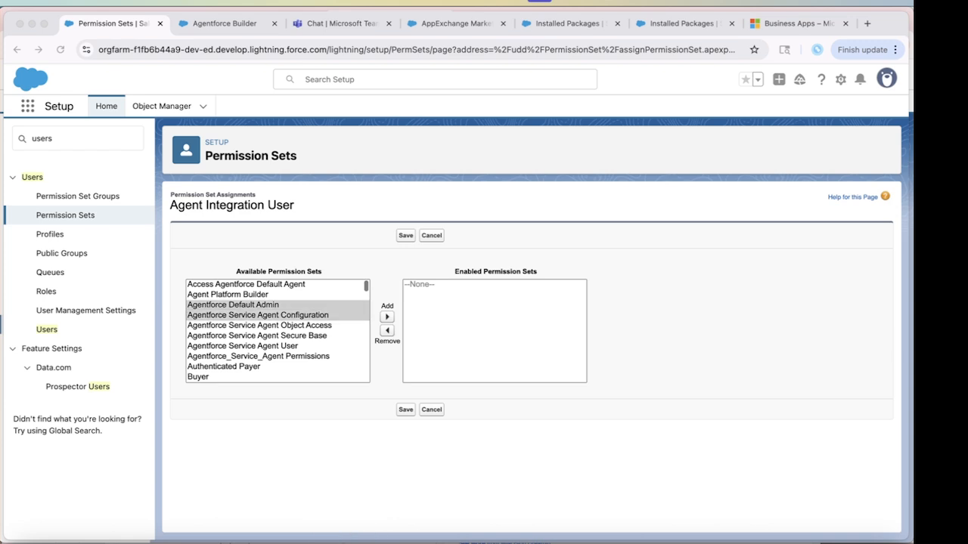
left_click(259, 326, "super")
left_click(257, 336, "super")
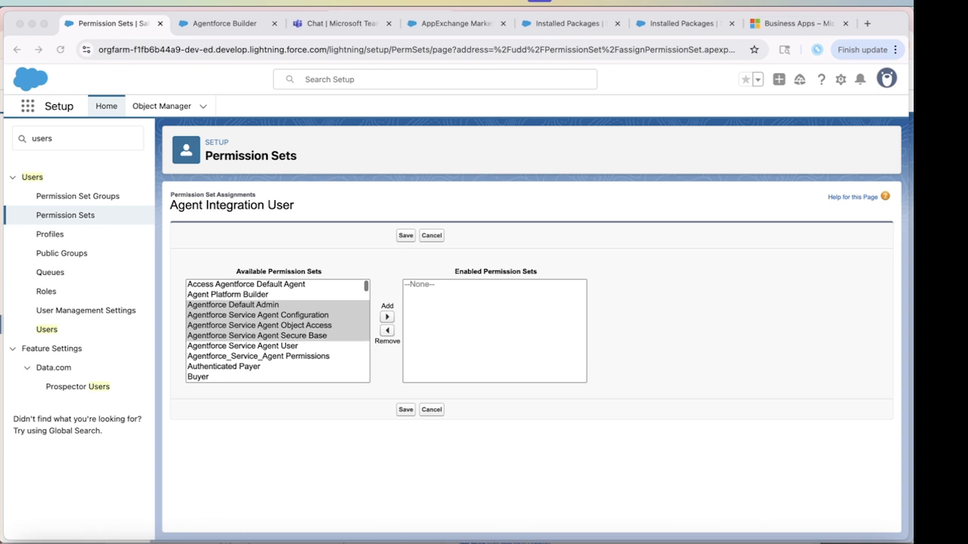
left_click(242, 347, "super")
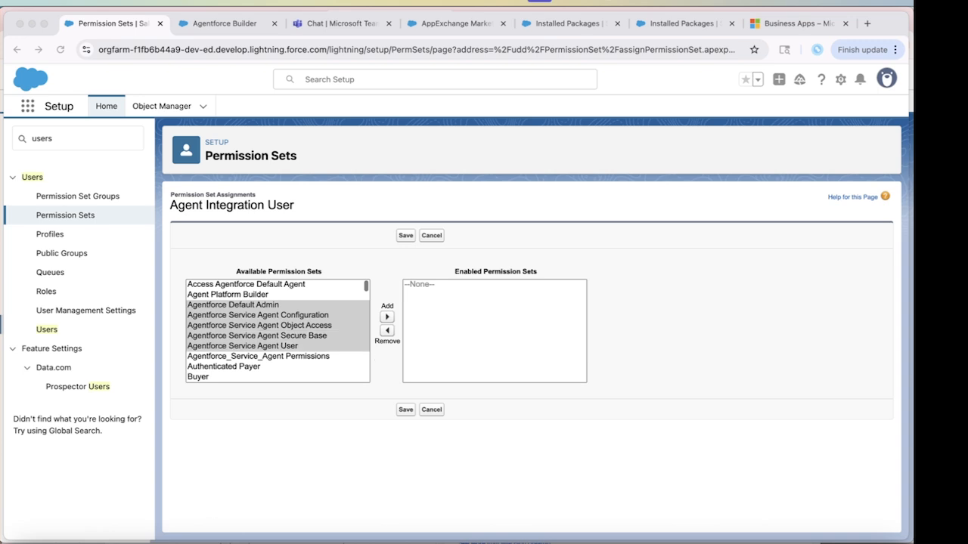
left_click(258, 356, "super")
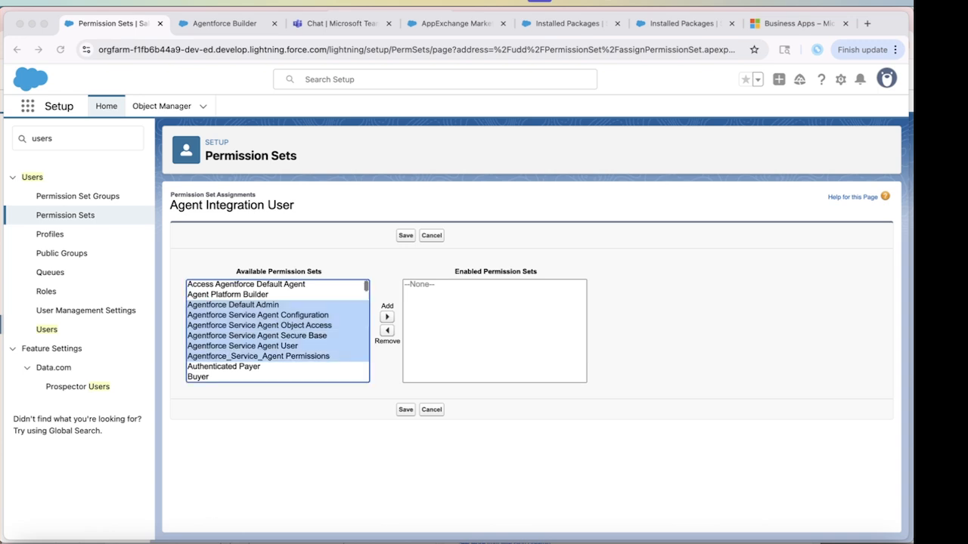
left_click(387, 317)
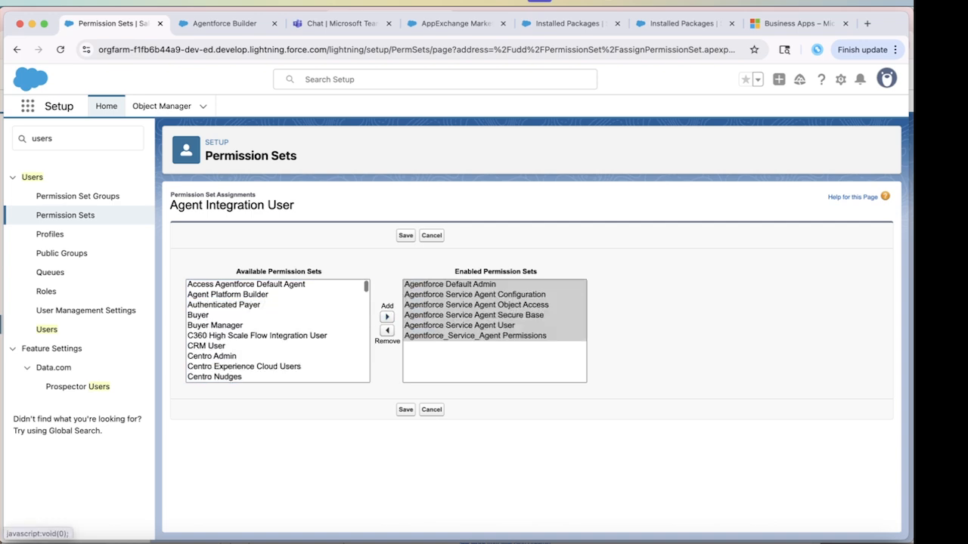
Enable the Centro Admin and Centro User permission sets and save the assignments.
left_click(242, 356)
left_click(386, 317)
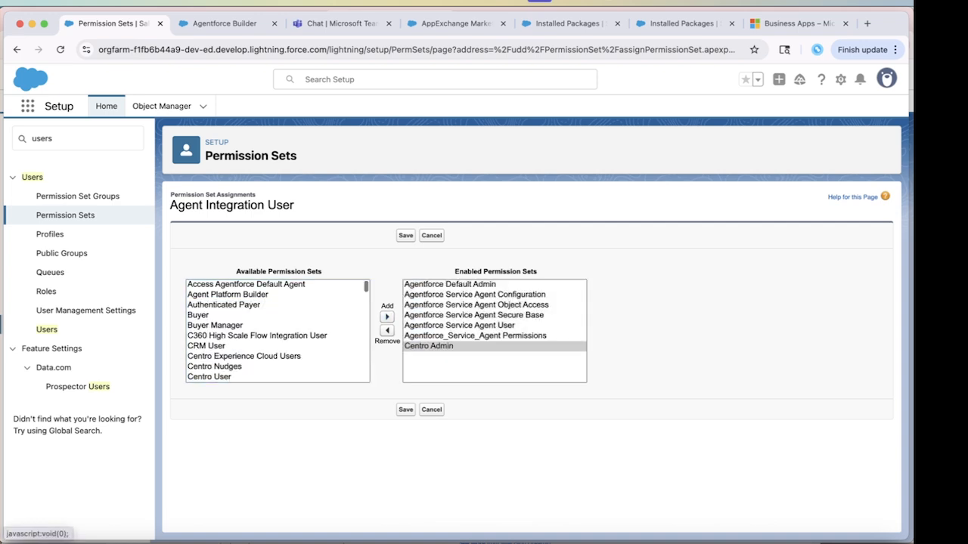
left_click(227, 377)
left_click(386, 317)
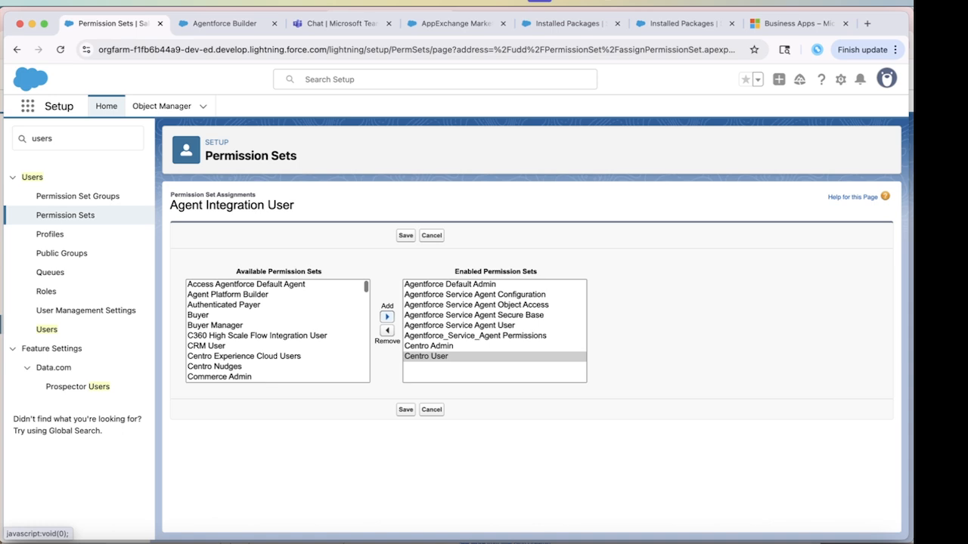
left_click(308, 542)
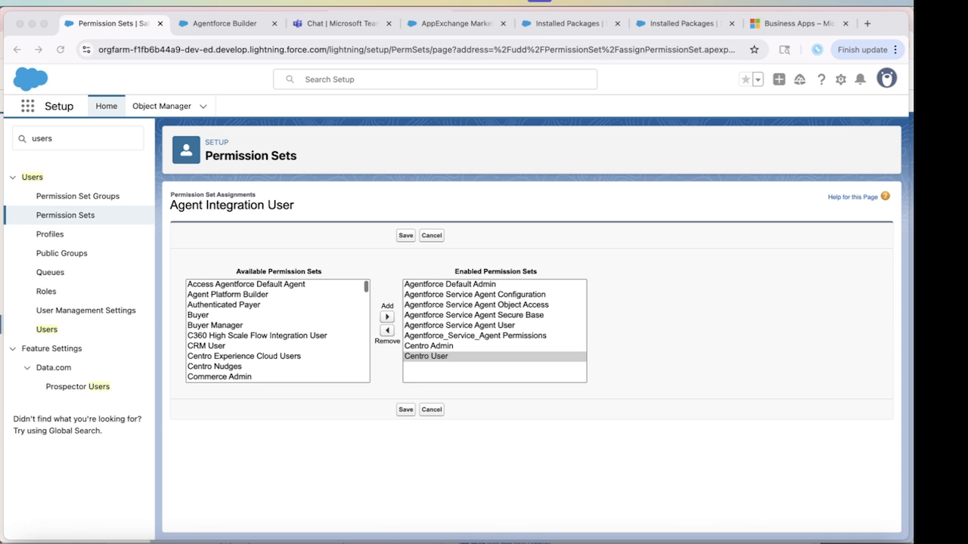
left_click(406, 236)
left_click(406, 236)
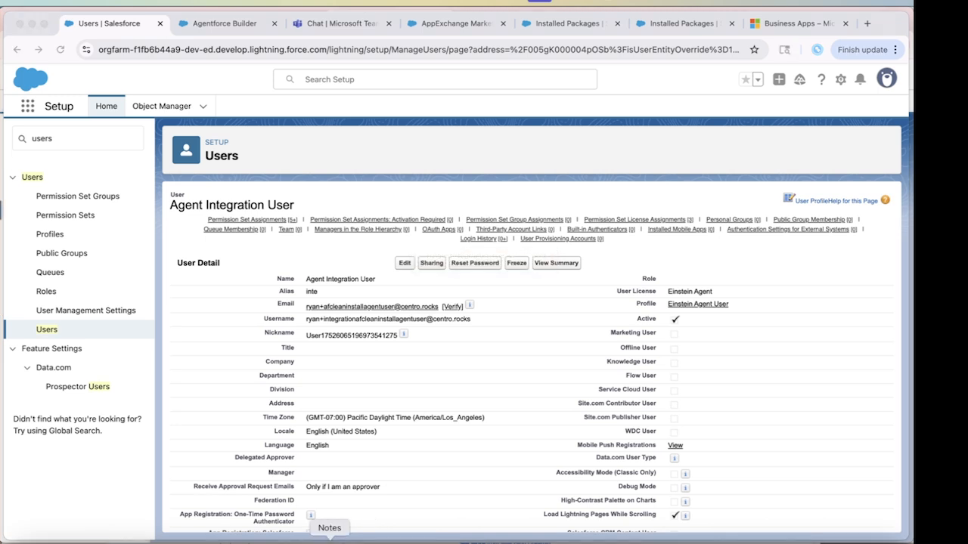
Add the Agent Integration User to the Centro package's licensed users from Installed Packages.
double_click(42, 138)
type("install")
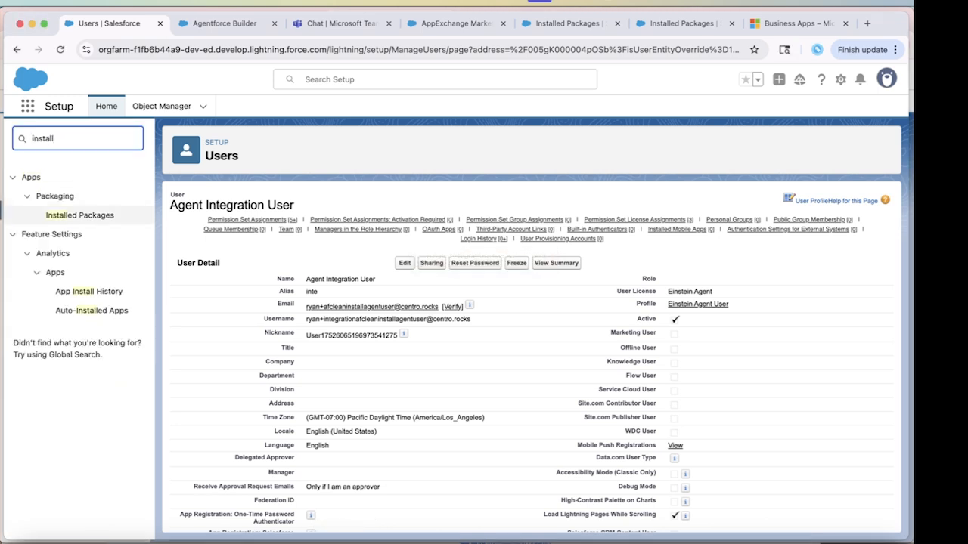
left_click(79, 215)
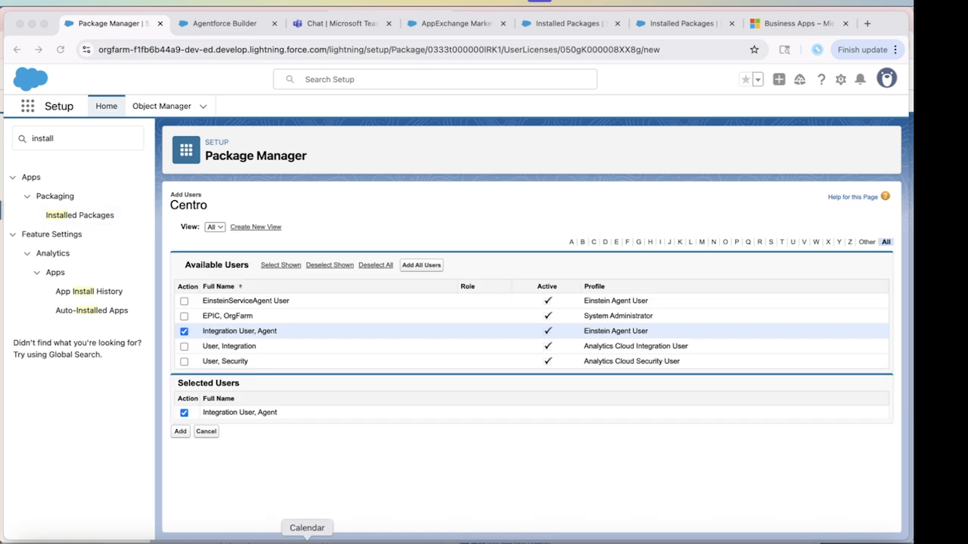
left_click(348, 476)
left_click(180, 431)
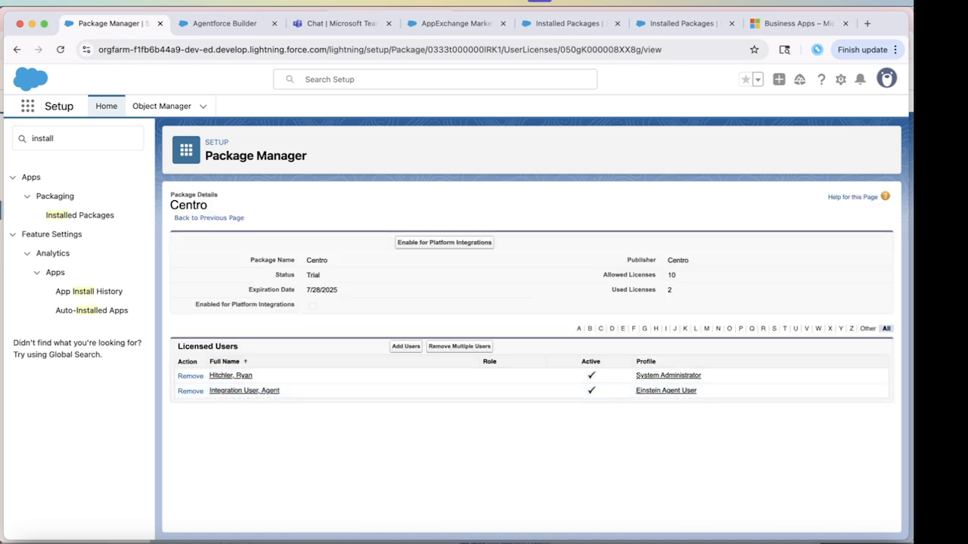
double_click(44, 138)
type("connect")
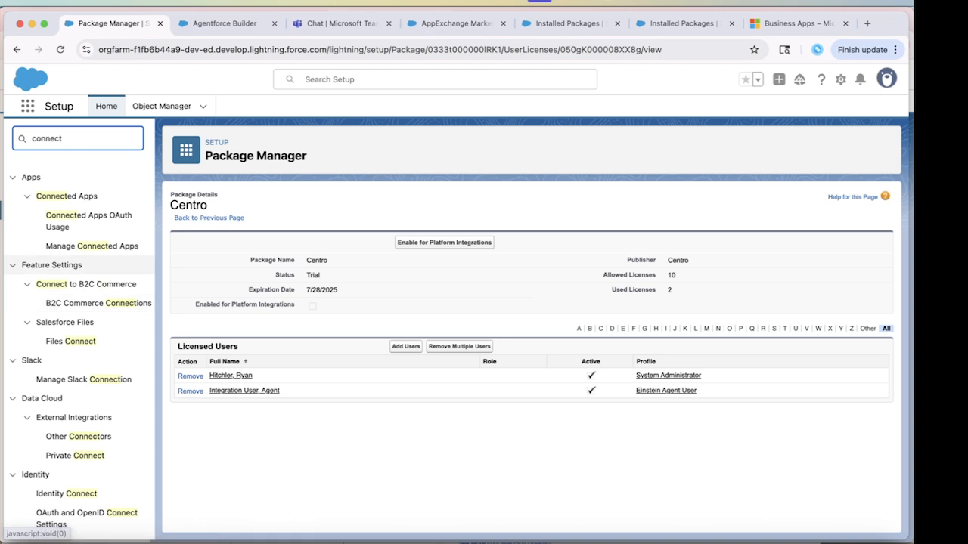
Go to the connected apps page, then search Setup for 'external' to find External Client App settings.
left_click(91, 246)
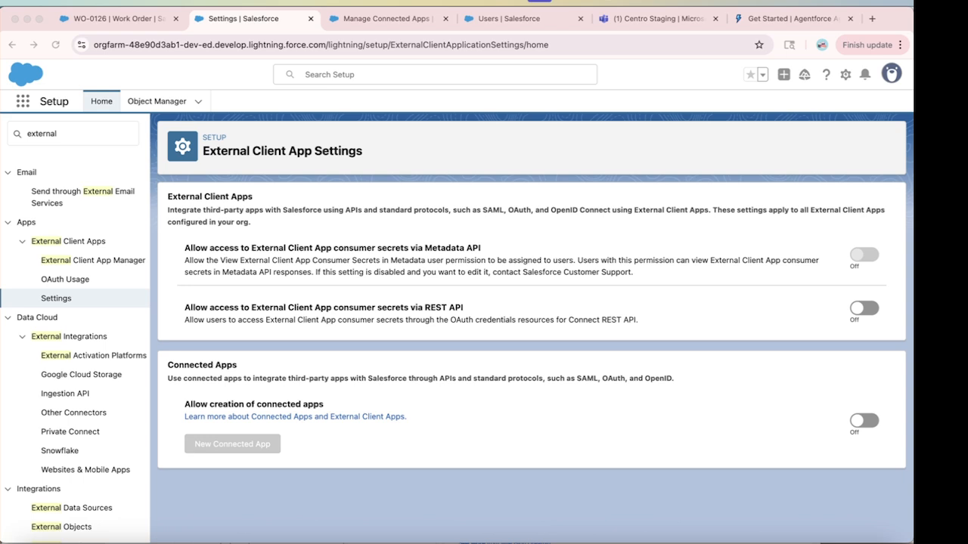
double_click(43, 134)
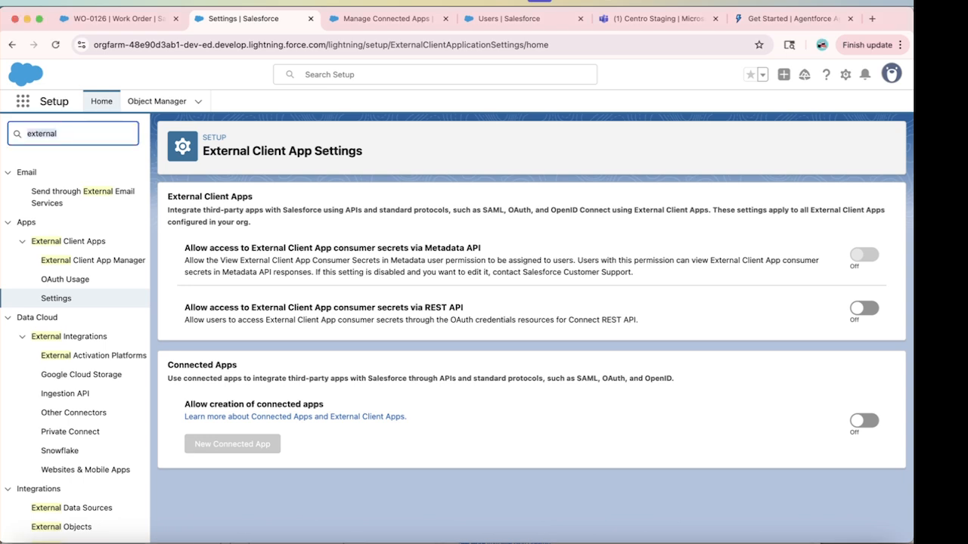
type("connec")
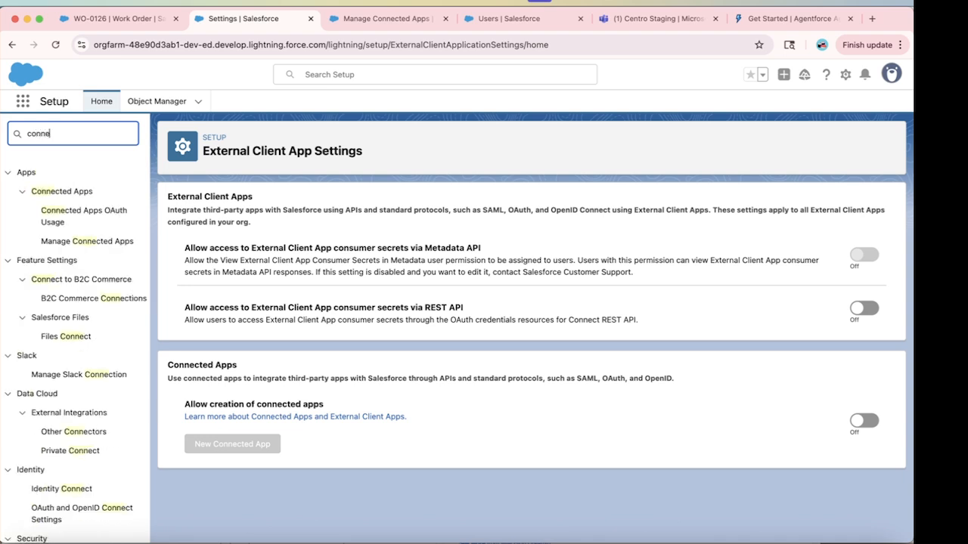
key("BackSpace")
key("BackSpace")
key("BackSpace")
key("BackSpace")
key("BackSpace")
key("BackSpace")
type("a")
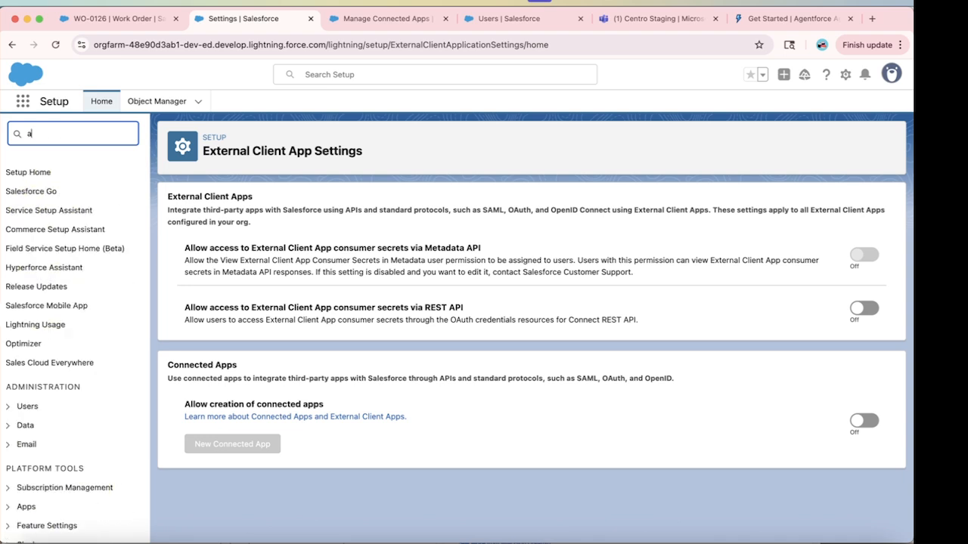
key("BackSpace")
type("external app")
key("BackSpace")
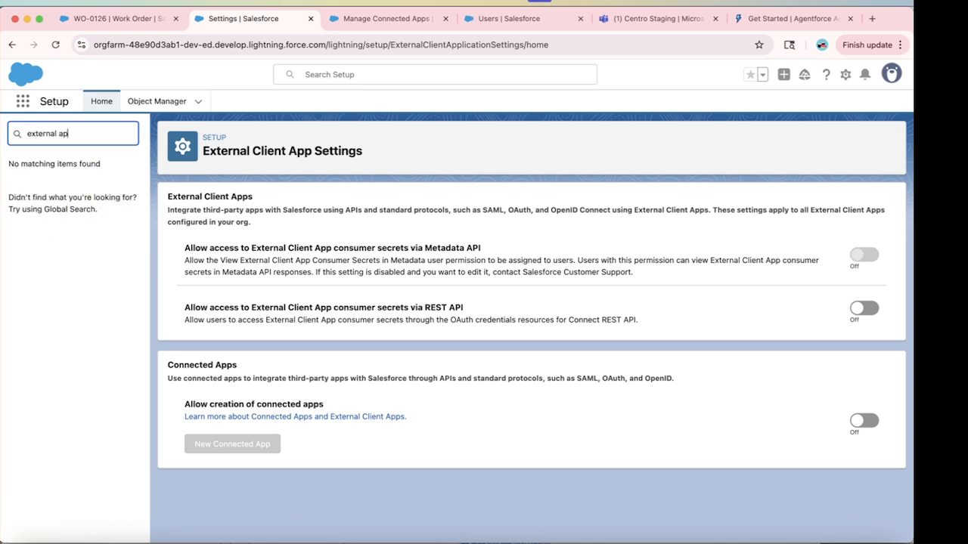
key("BackSpace")
key("BackSpace")
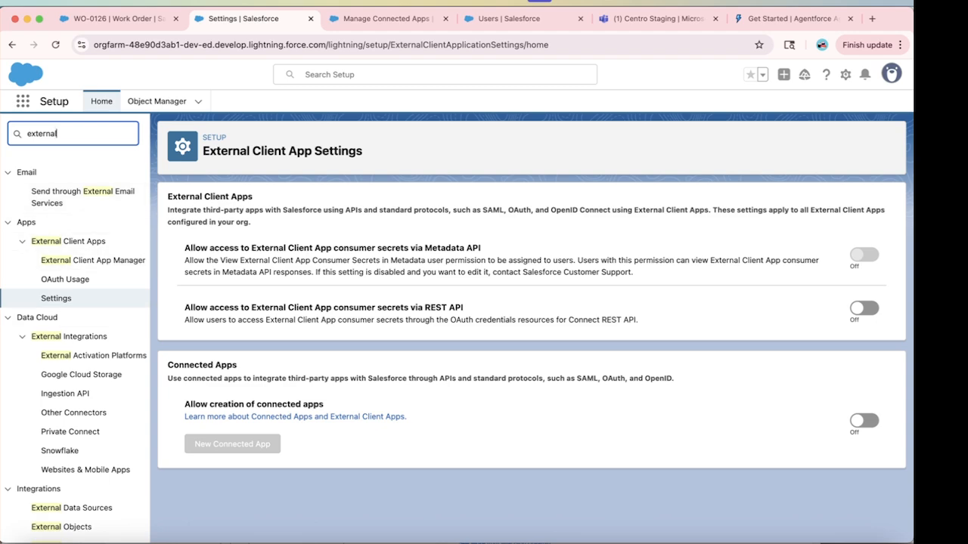
Switch on Allow creation of connected apps in External Client App Settings and start a new connected app.
left_click(56, 299)
left_click(863, 420)
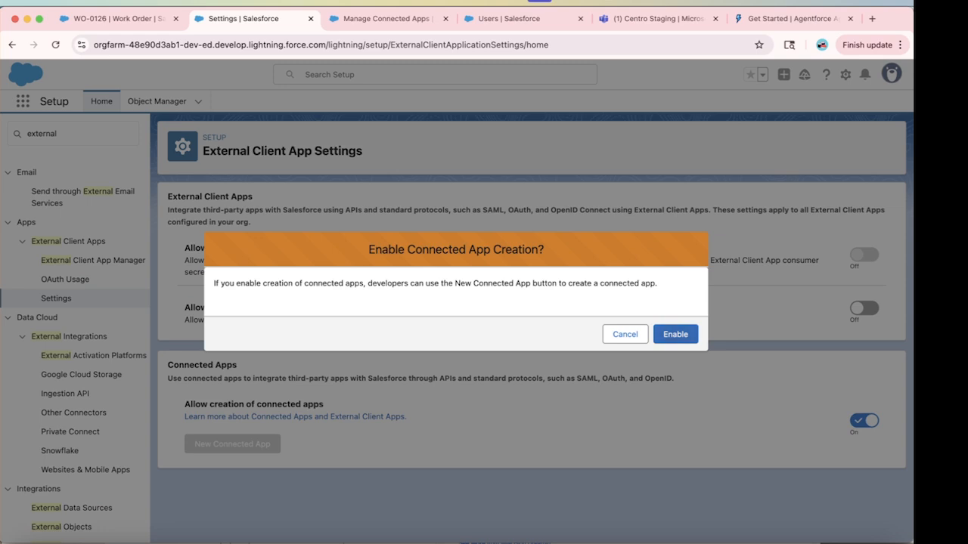
left_click(675, 334)
left_click(232, 444)
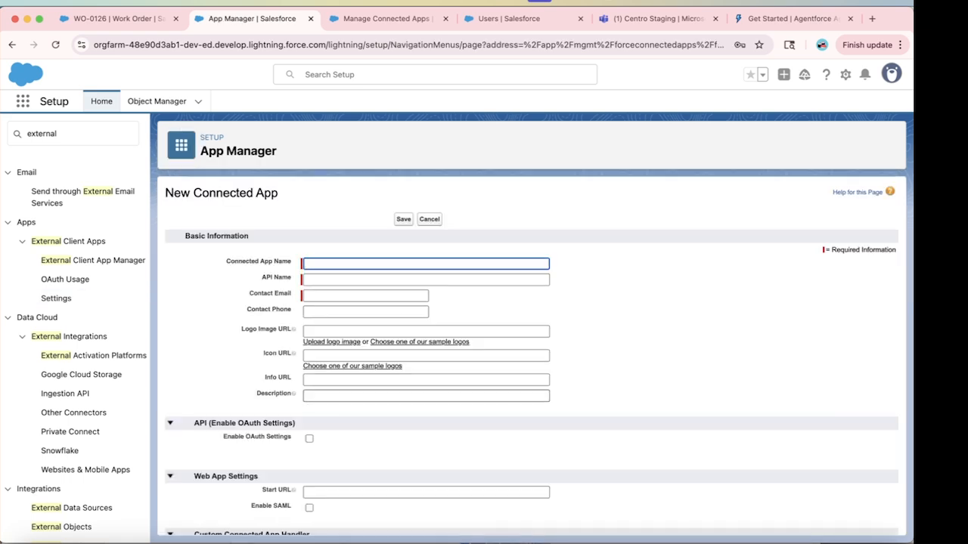
Name the connected app 'Centro Agentforce for Microsoft Teams', fill in the contact e-mail, and enable OAuth settings.
scroll(531, 356, "down", 1)
scroll(532, 356, "up", 2)
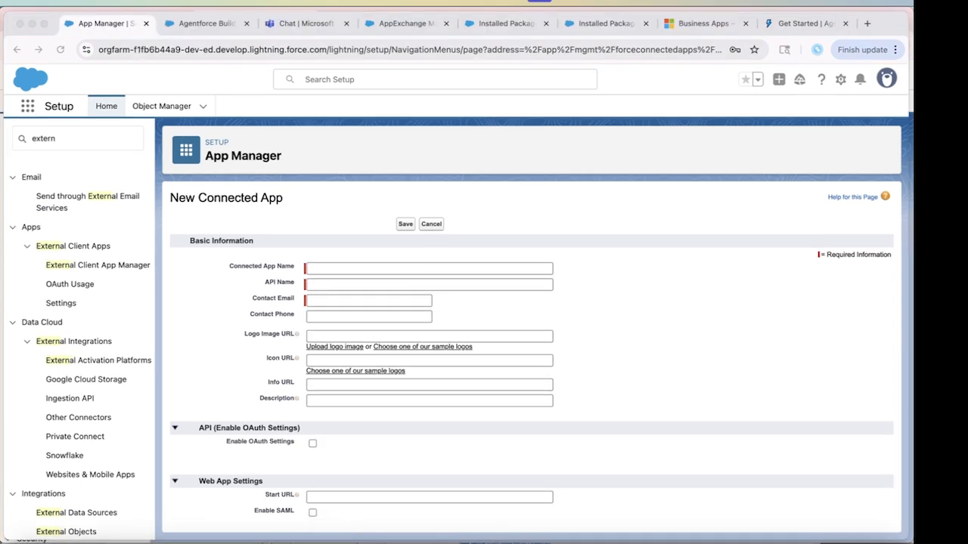
left_click(430, 269)
type("Centro Agentforce for Microsoft Teams")
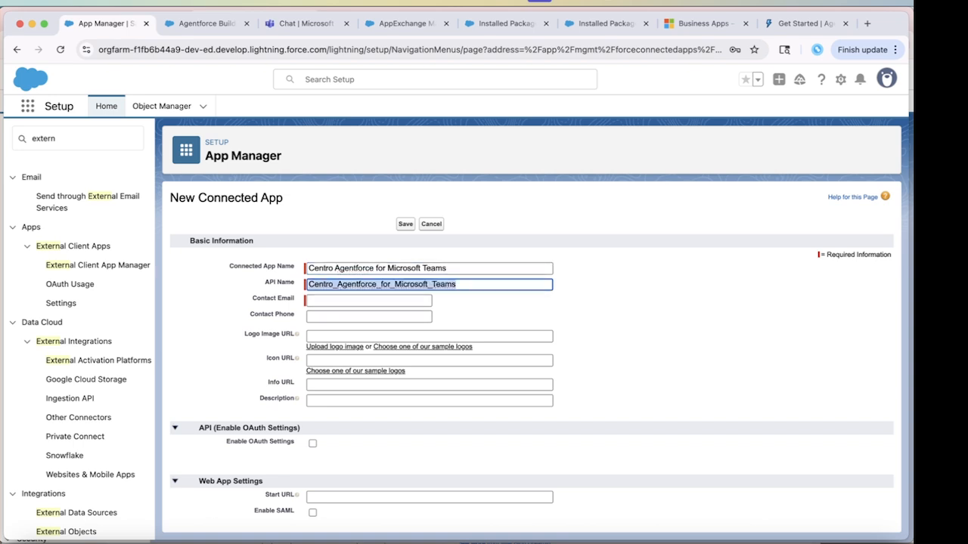
key("Tab")
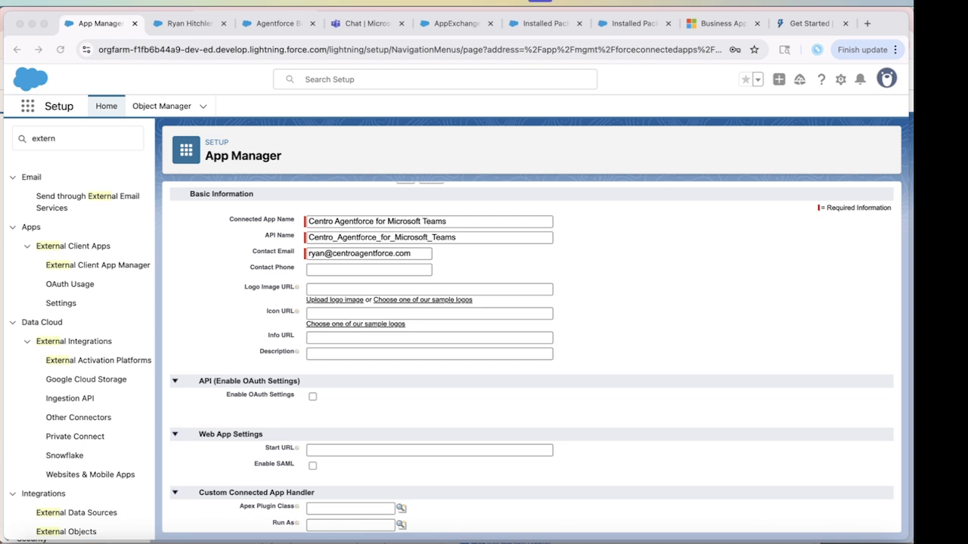
left_click(312, 397)
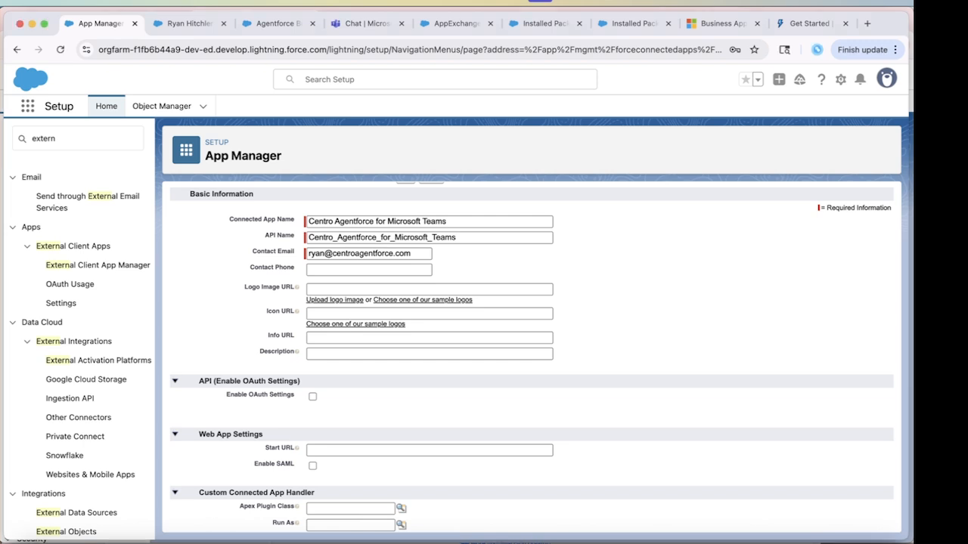
left_click(313, 397)
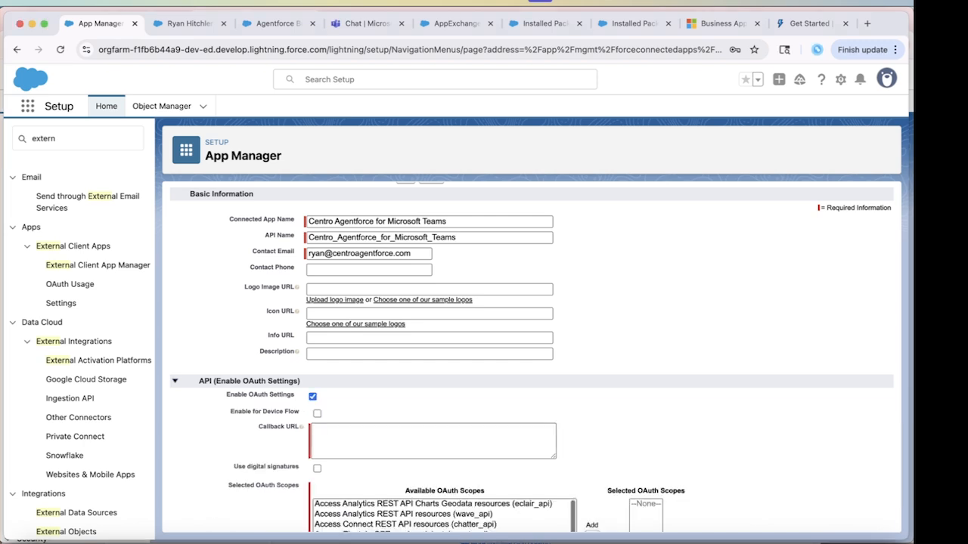
Set the callback URL to the Salesforce login address and add the chatbot_api OAuth scope.
scroll(530, 355, "down", 3)
left_click(433, 335)
type("https://login.salesforce.com")
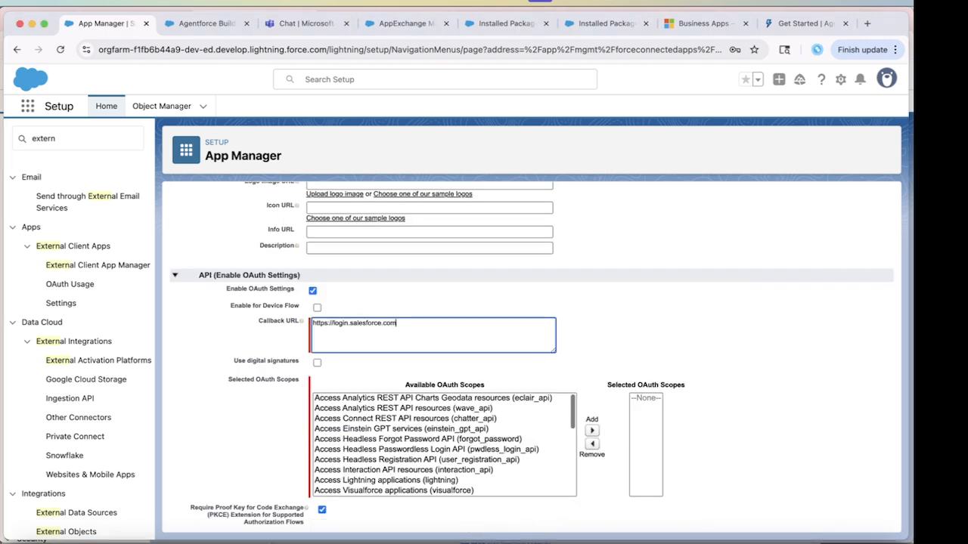
left_click(330, 542)
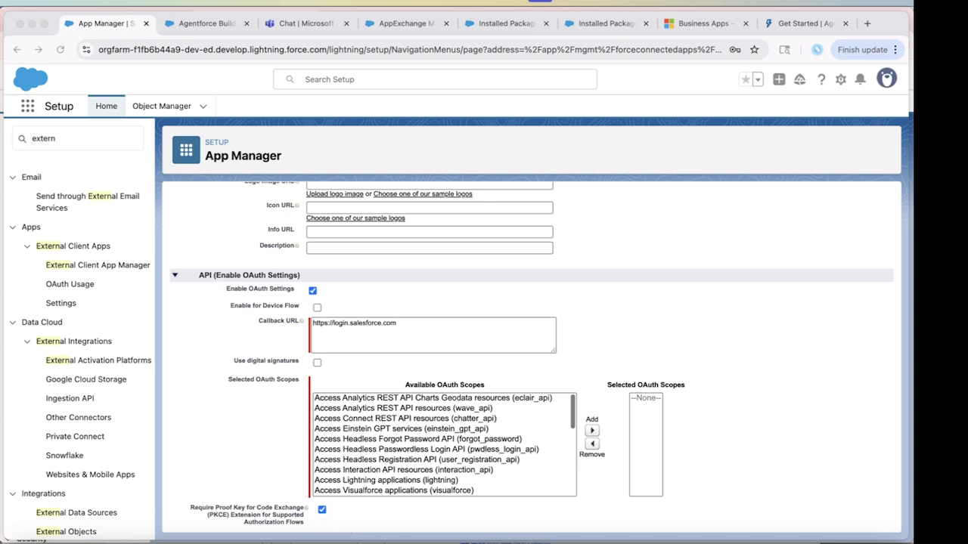
scroll(445, 445, "down", 1)
scroll(444, 446, "down", 5)
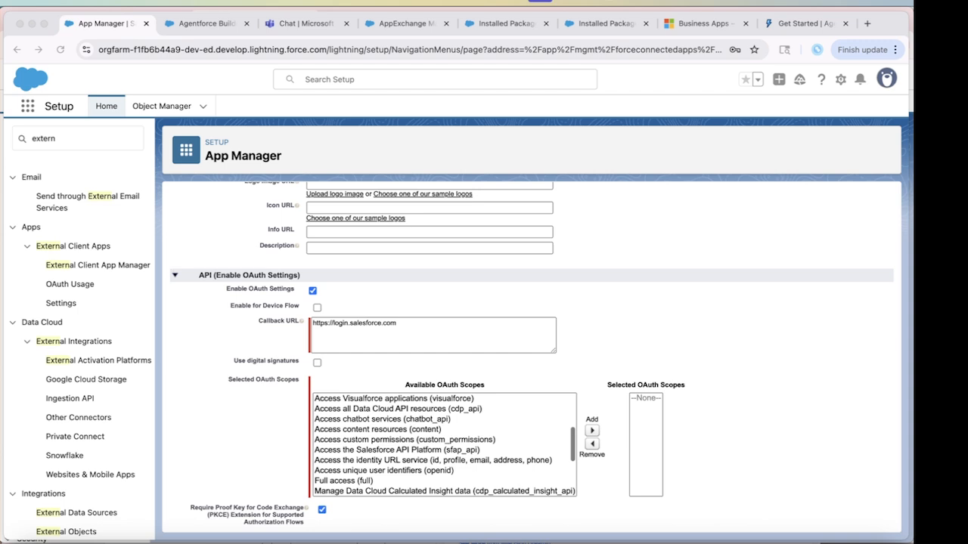
left_click(382, 419)
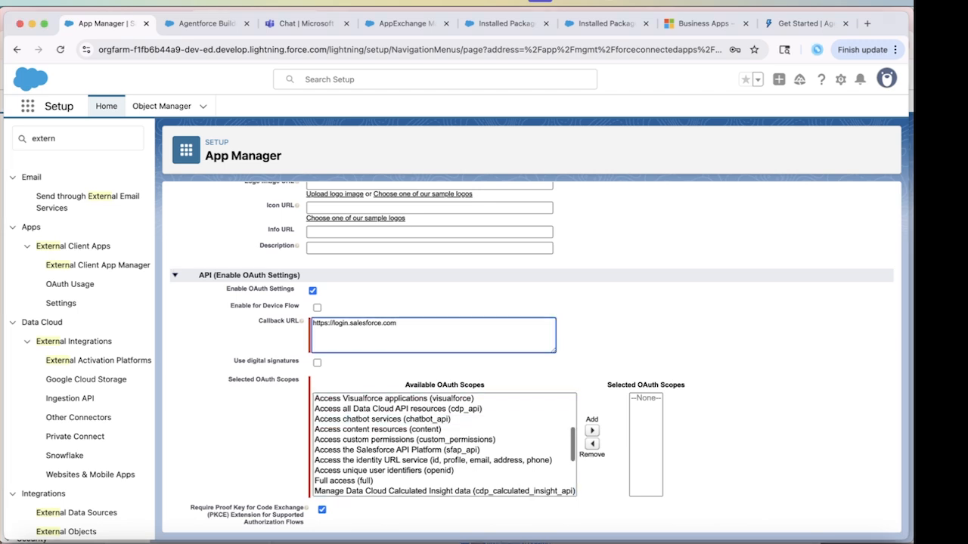
left_click(382, 418)
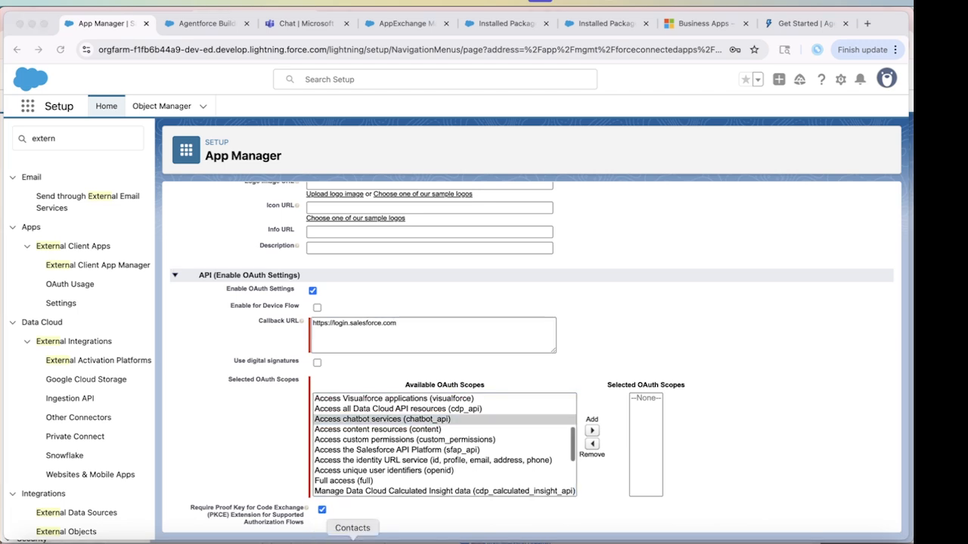
left_click(592, 430)
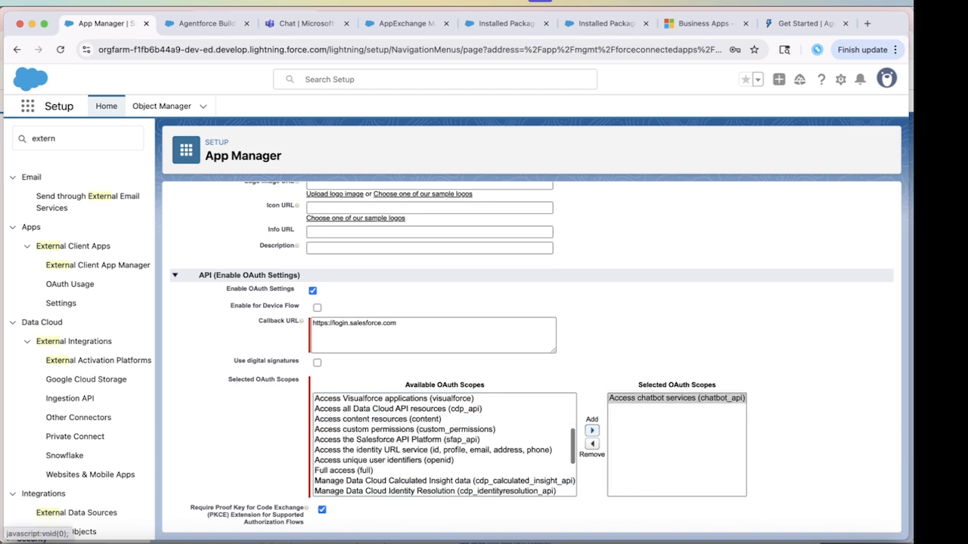
Add the sfap_api, api and refresh_token OAuth scopes to the selected scopes.
left_click(329, 542)
left_click(397, 440)
left_click(397, 440)
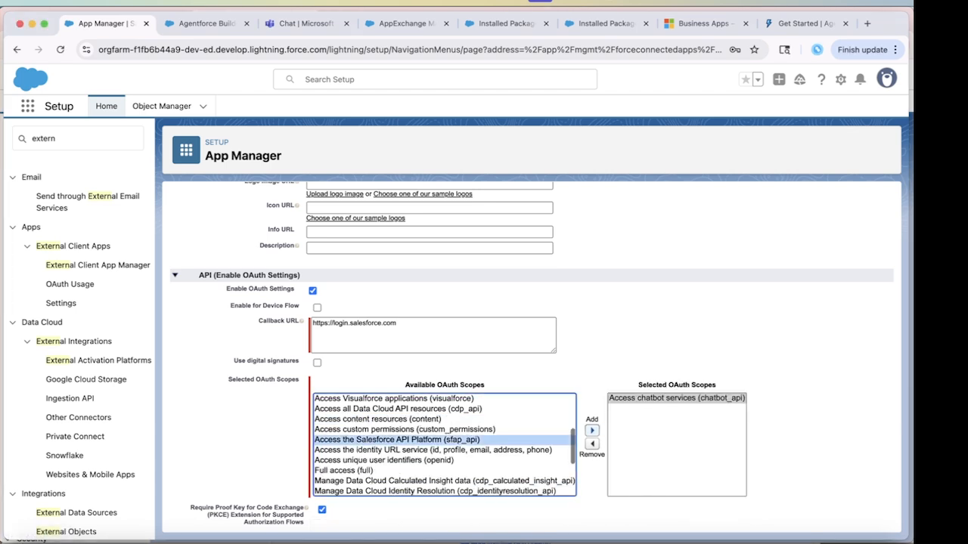
left_click(592, 430)
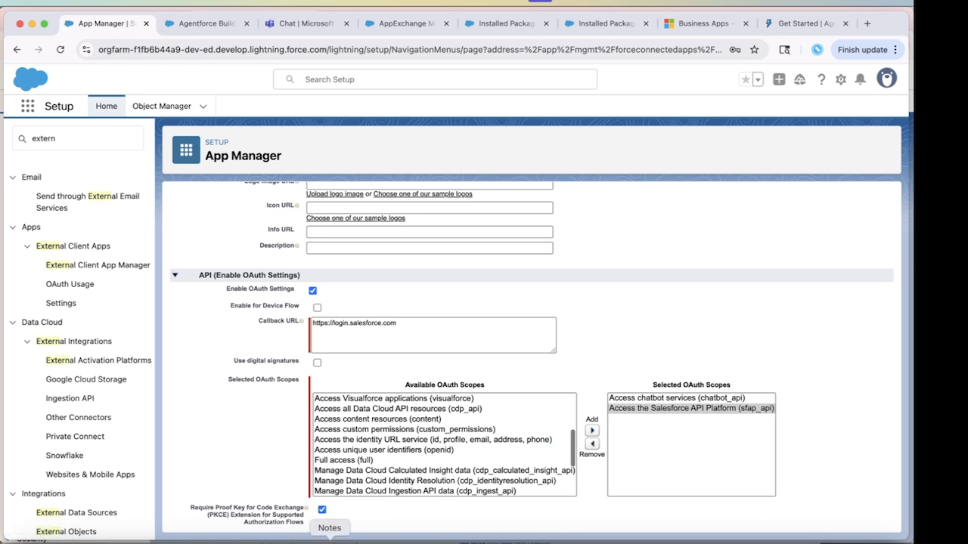
scroll(445, 444, "down", 3)
left_click(397, 440)
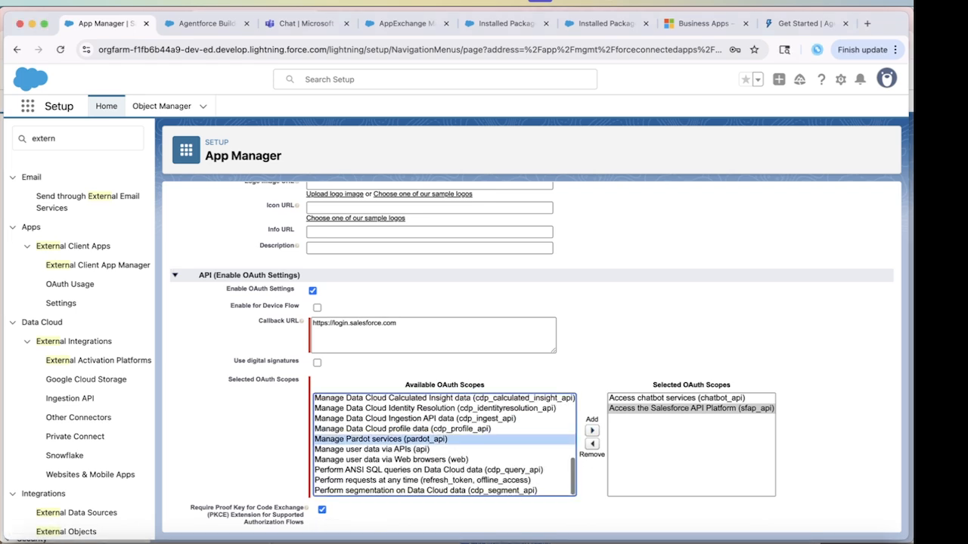
left_click(370, 449)
left_click(592, 430)
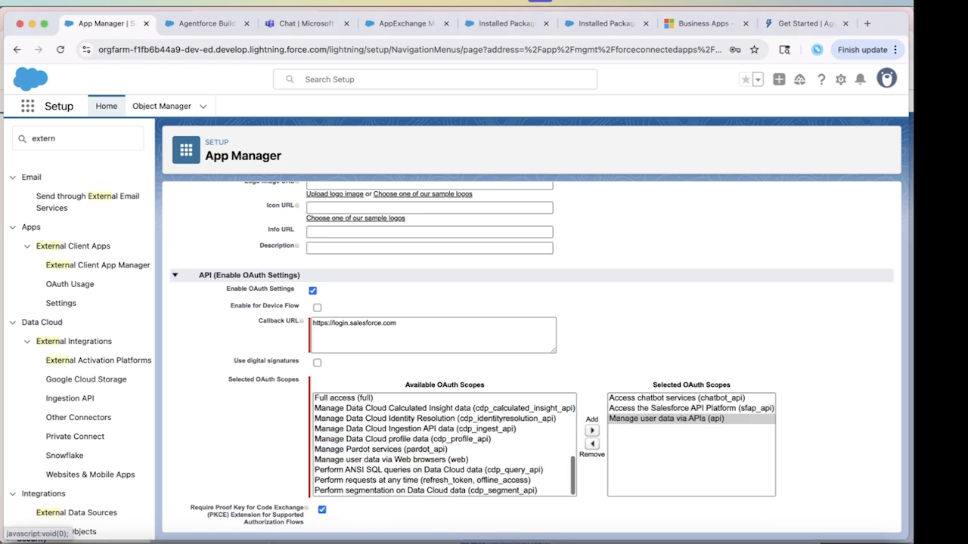
left_click(443, 480)
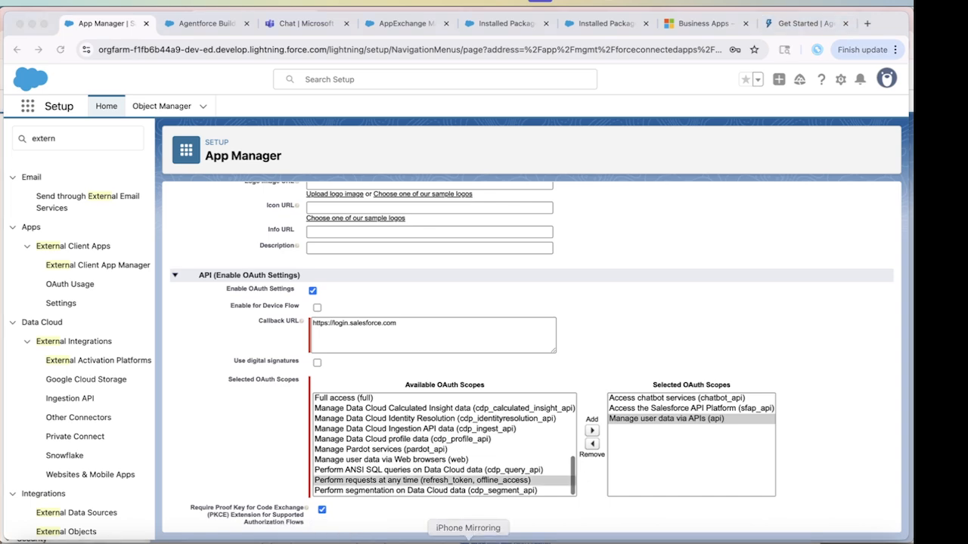
left_click(442, 480)
left_click(592, 431)
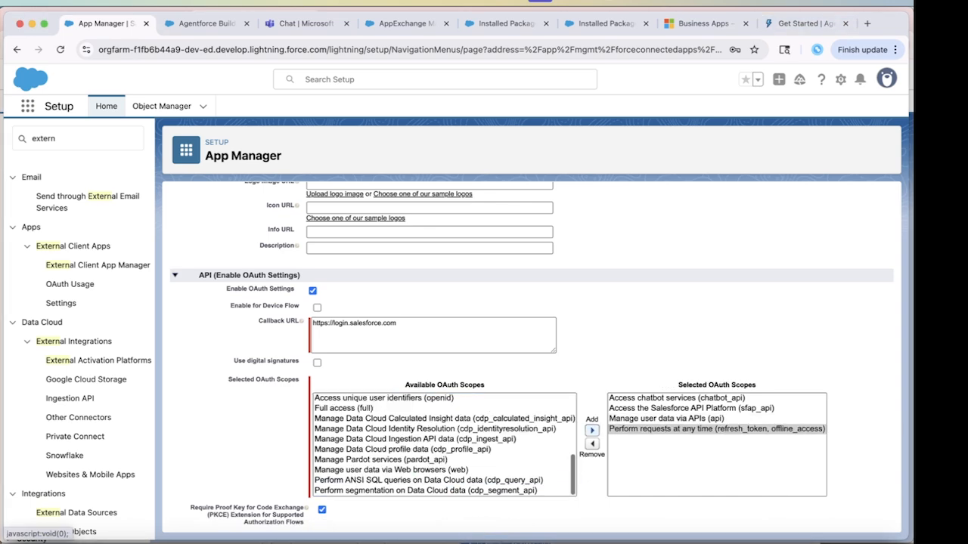
scroll(532, 357, "down", 2)
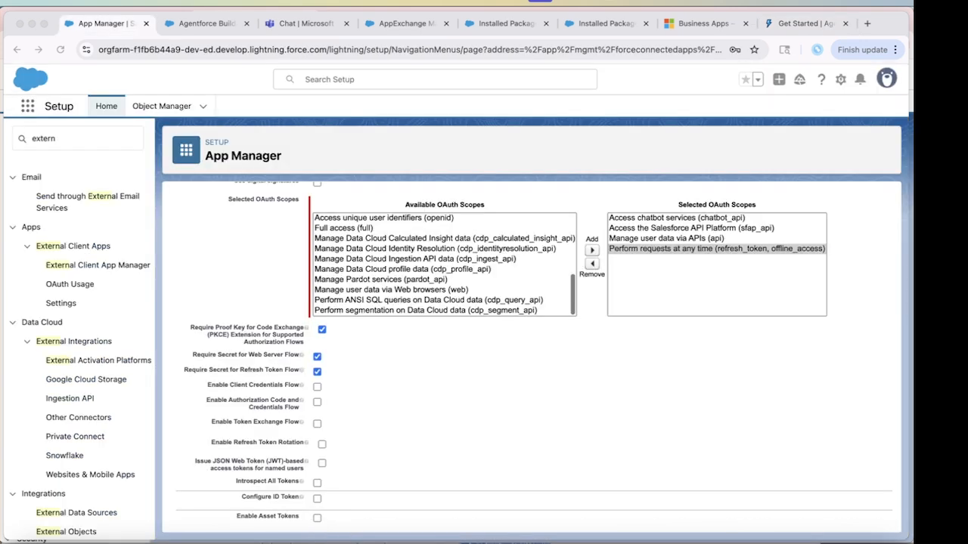
Stop requiring a secret for the Web Server and Refresh Token flows.
left_click(317, 356)
left_click(316, 372)
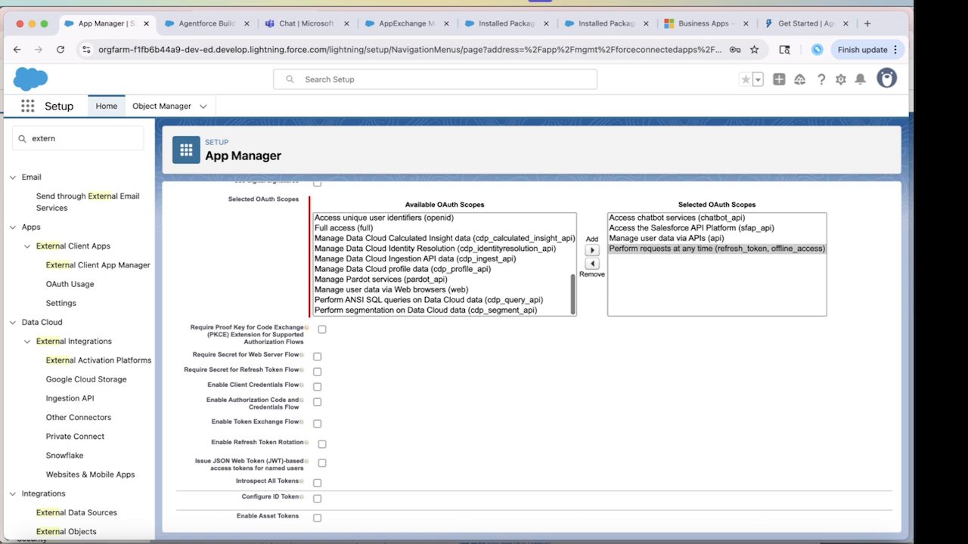
scroll(529, 355, "down", 4)
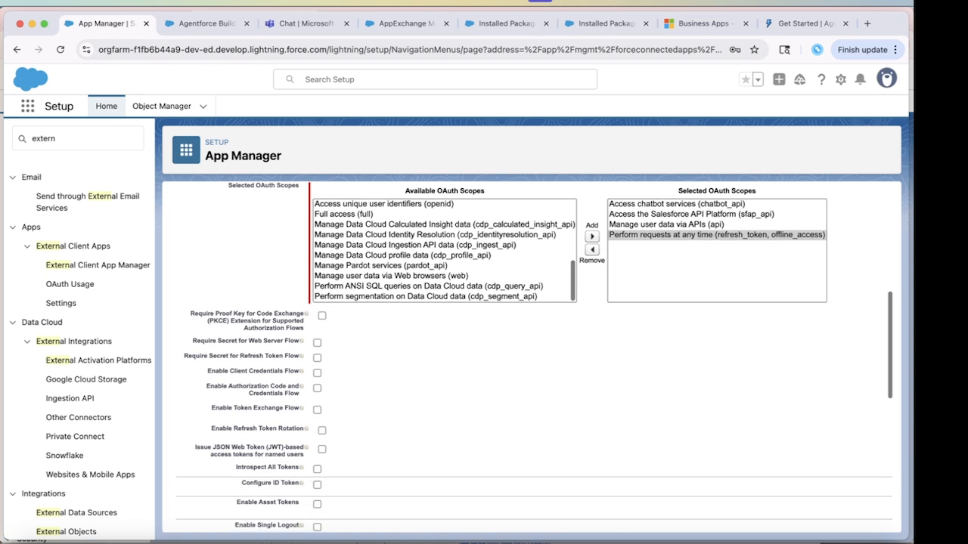
scroll(529, 356, "down", 1)
scroll(529, 355, "up", 1)
Enable Client Credentials Flow, accept the warning, and save the connected app.
left_click(330, 541)
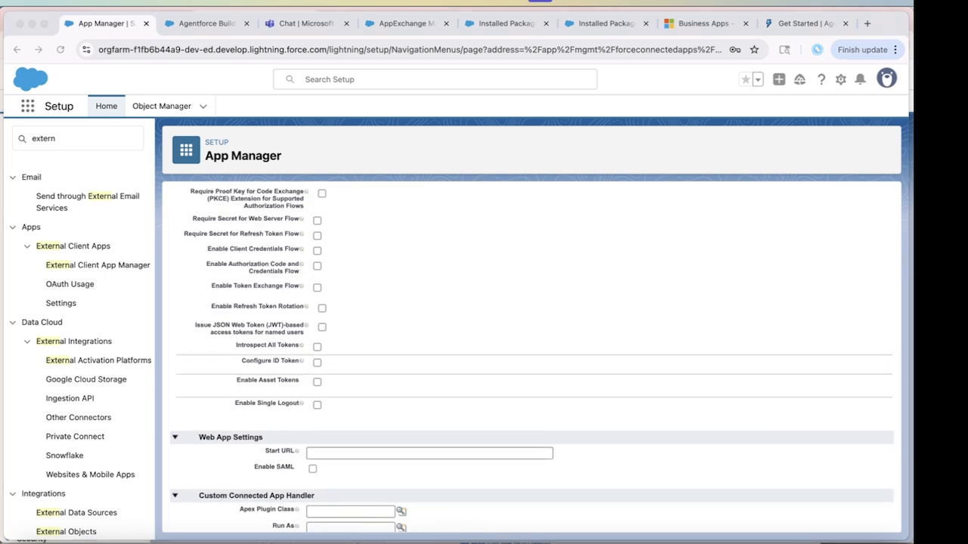
key("super+Tab")
left_click(317, 251)
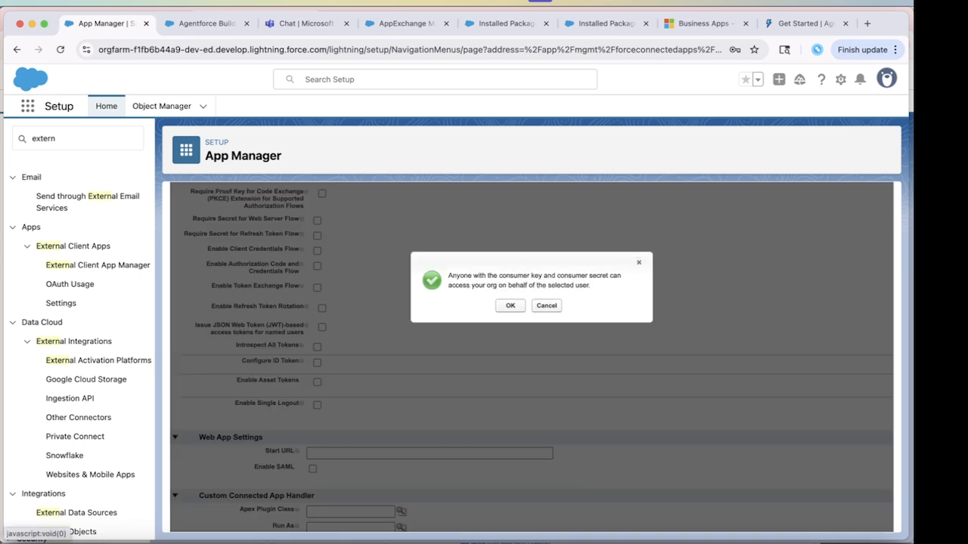
left_click(510, 306)
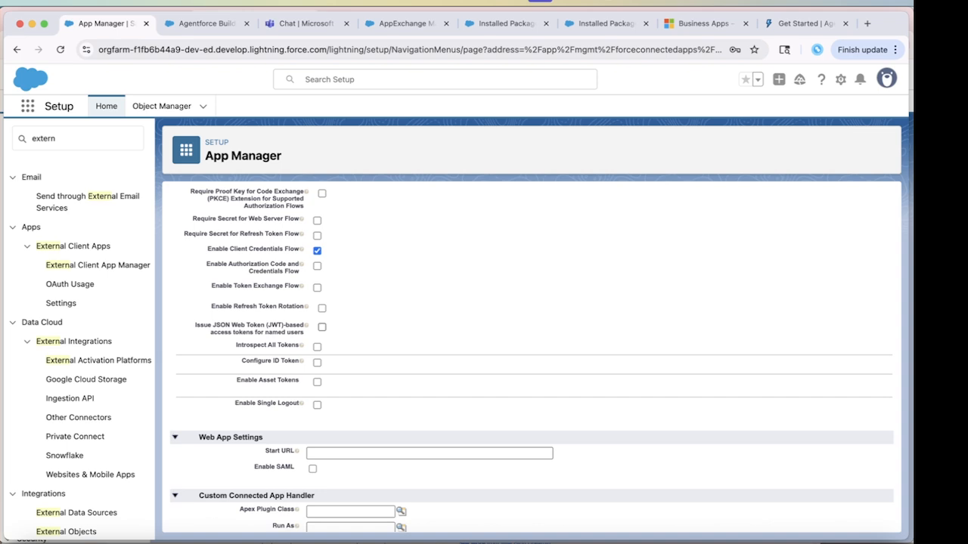
left_click(322, 327)
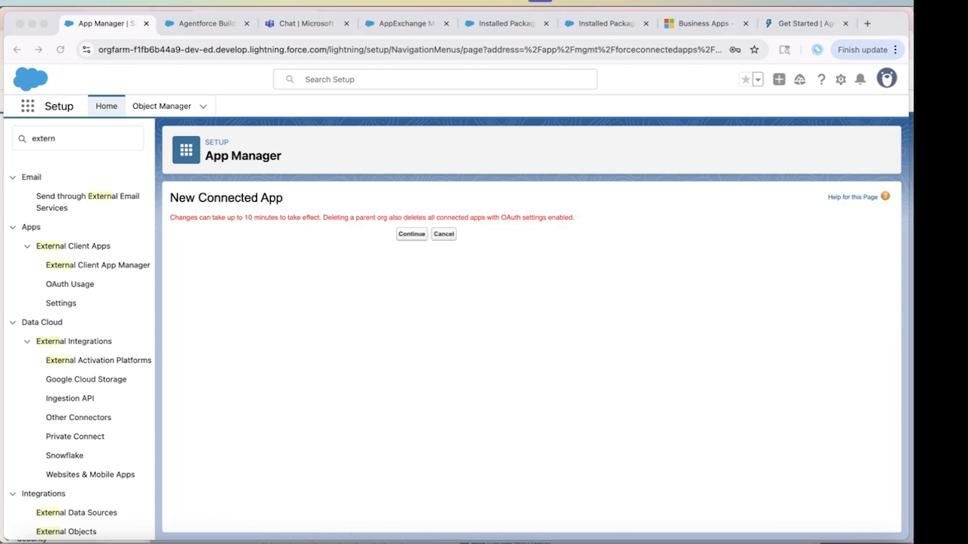
left_click(411, 234)
left_click(412, 234)
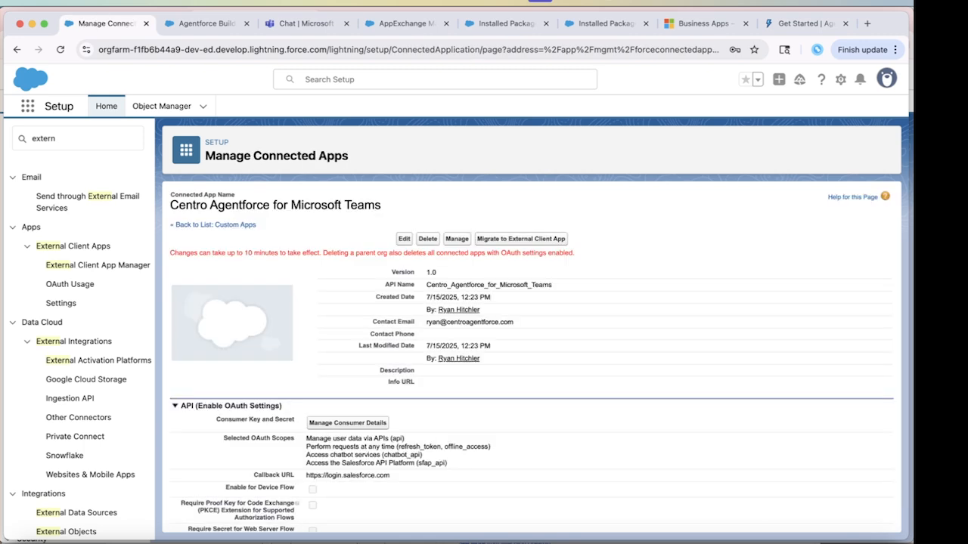
left_click(330, 540)
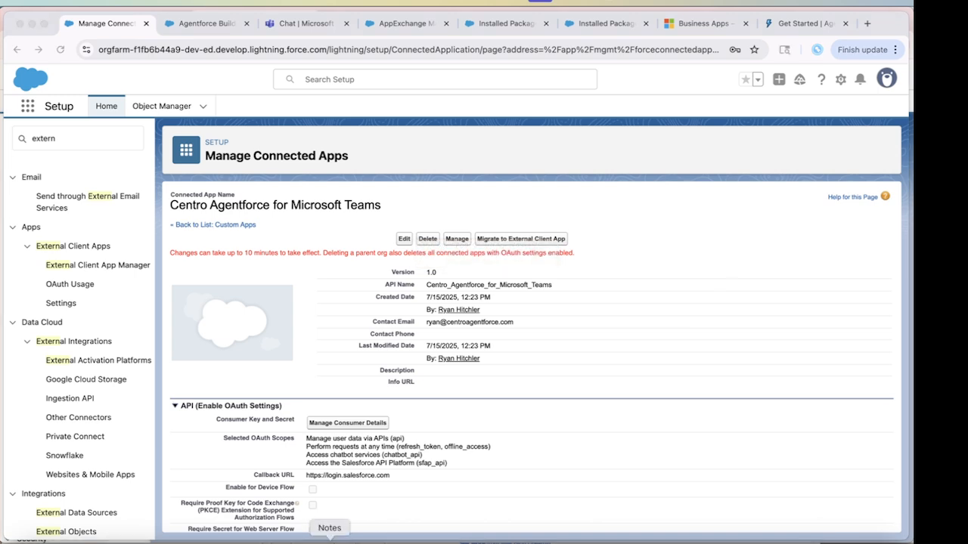
Edit the connected app's policies, keeping Permitted Users as 'All users may self-authorize'.
key("super+Tab")
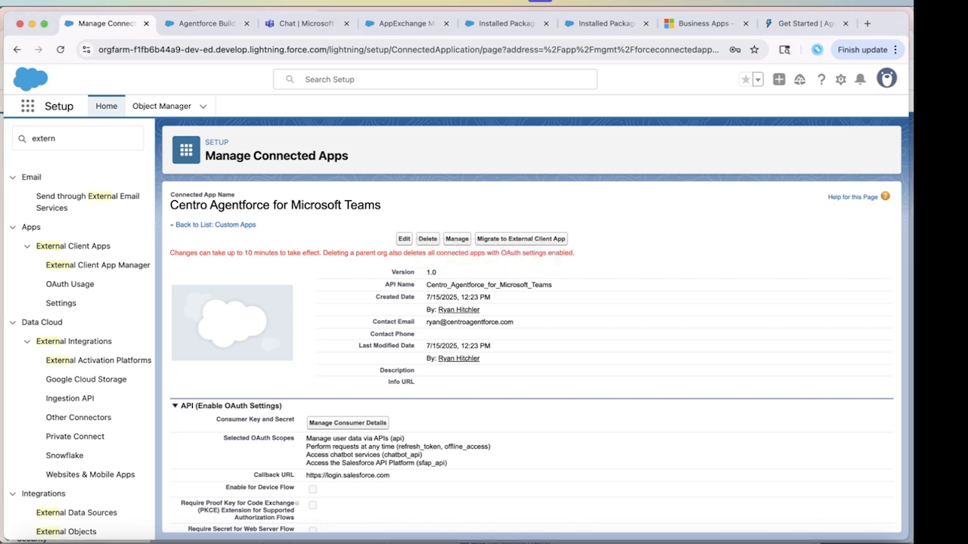
left_click(457, 238)
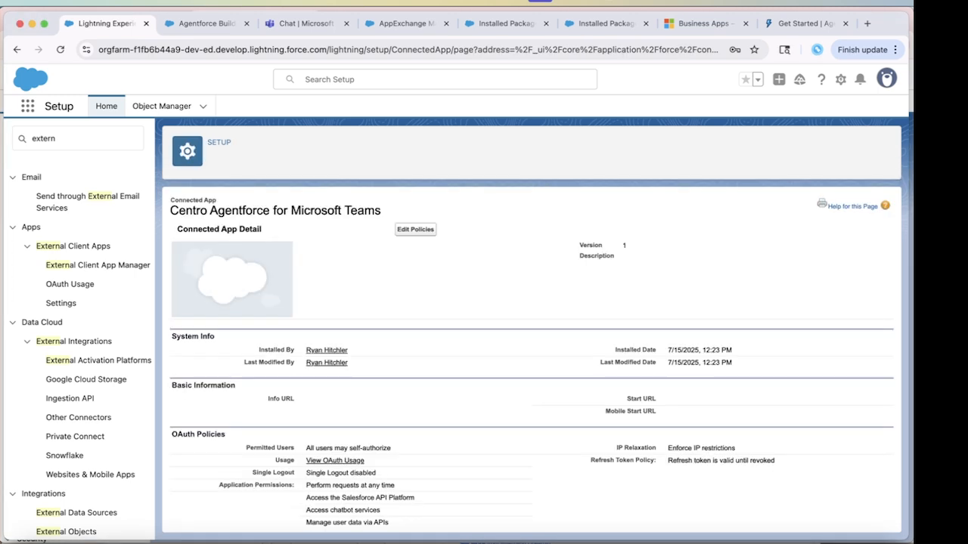
left_click(415, 229)
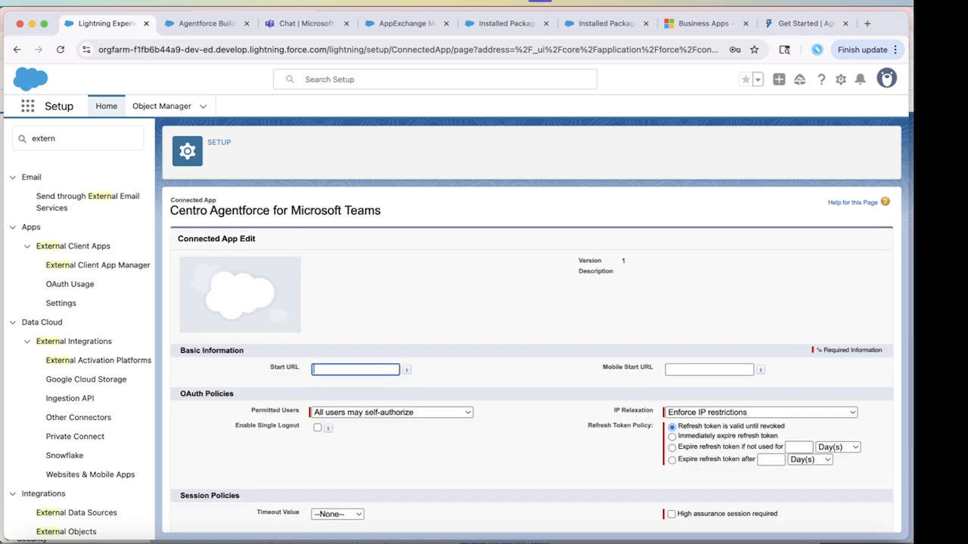
left_click(330, 541)
scroll(532, 360, "down", 3)
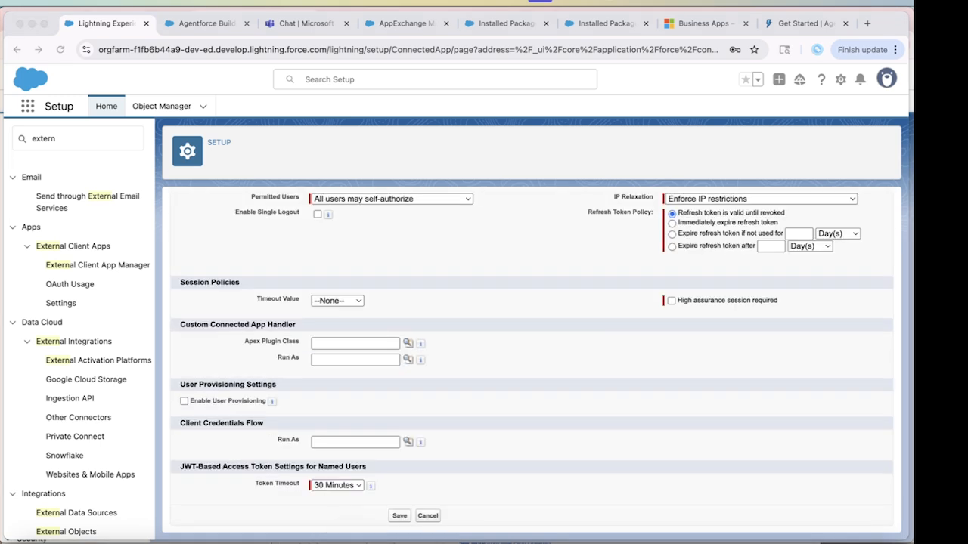
scroll(532, 360, "up", 1)
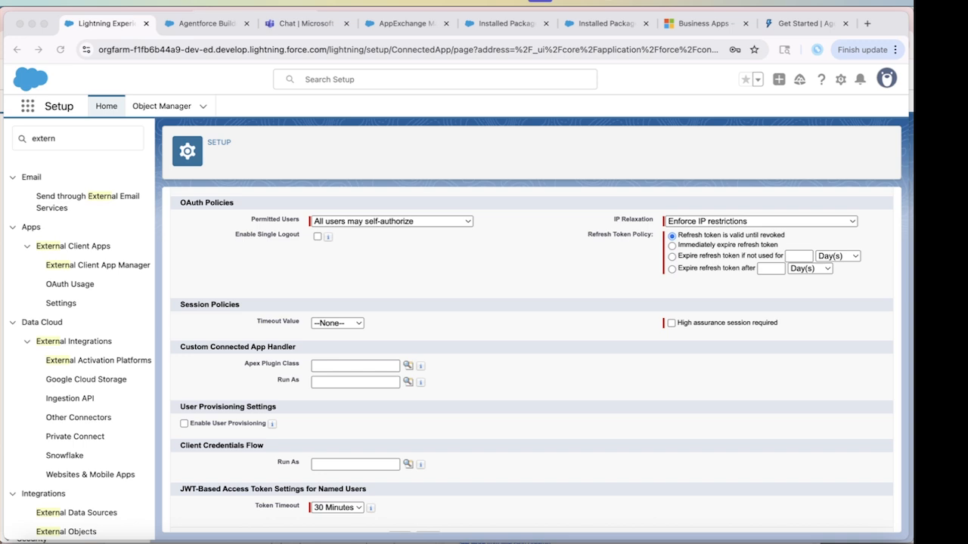
left_click(392, 221)
left_click(391, 222)
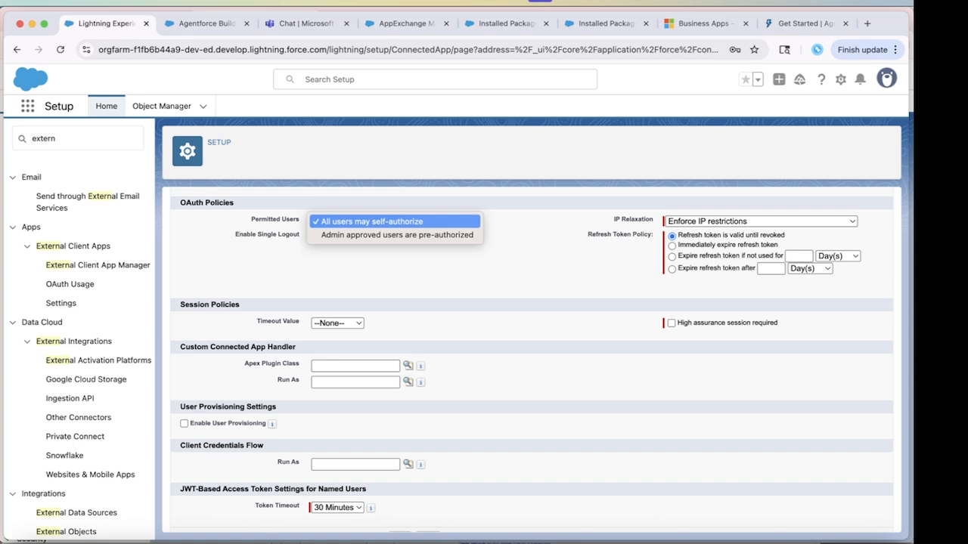
left_click(392, 221)
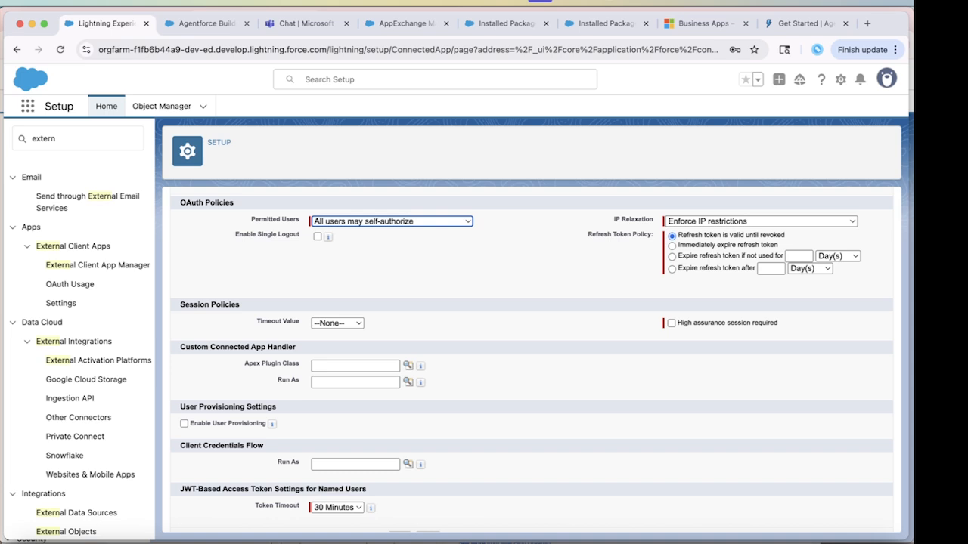
Set the admin user as the Client Credentials Flow run-as user and save the policies.
left_click(409, 464)
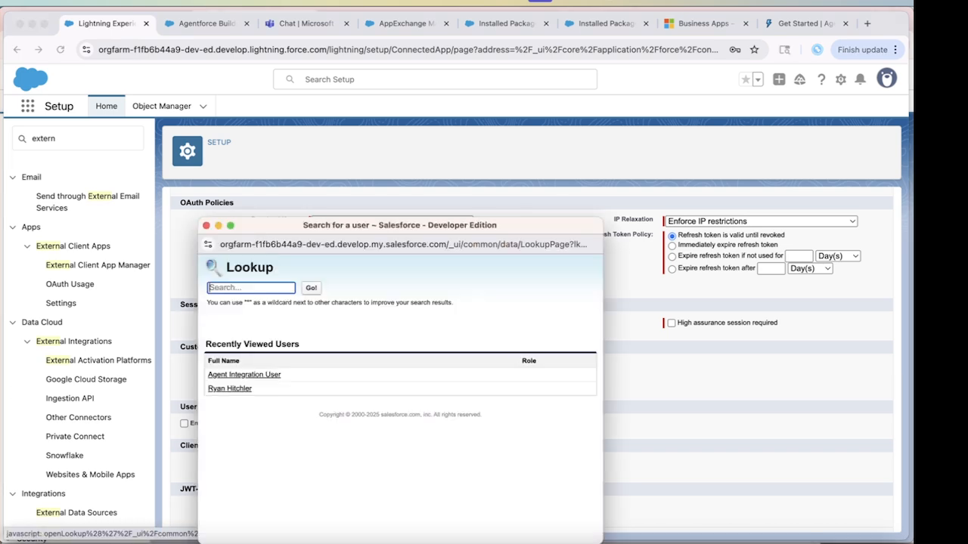
left_click(229, 389)
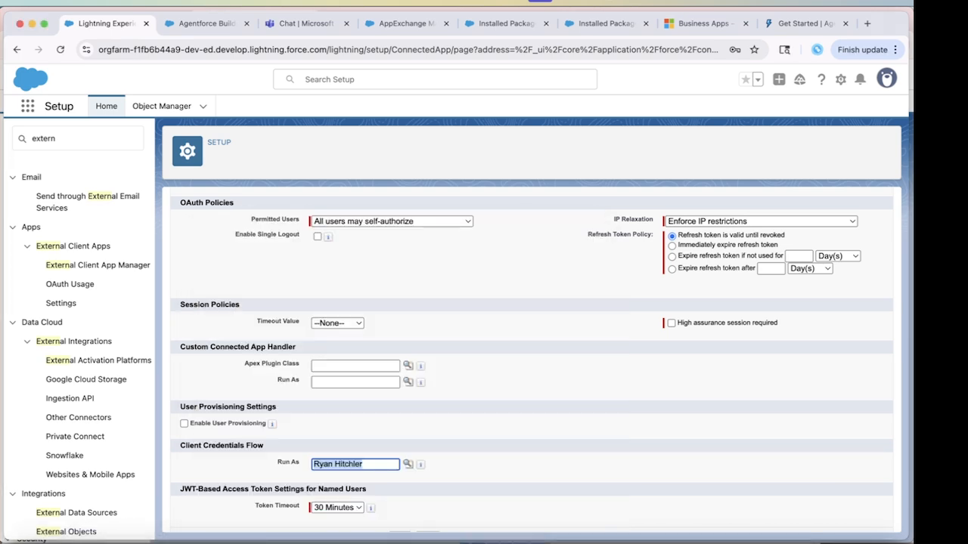
scroll(529, 363, "down", 1)
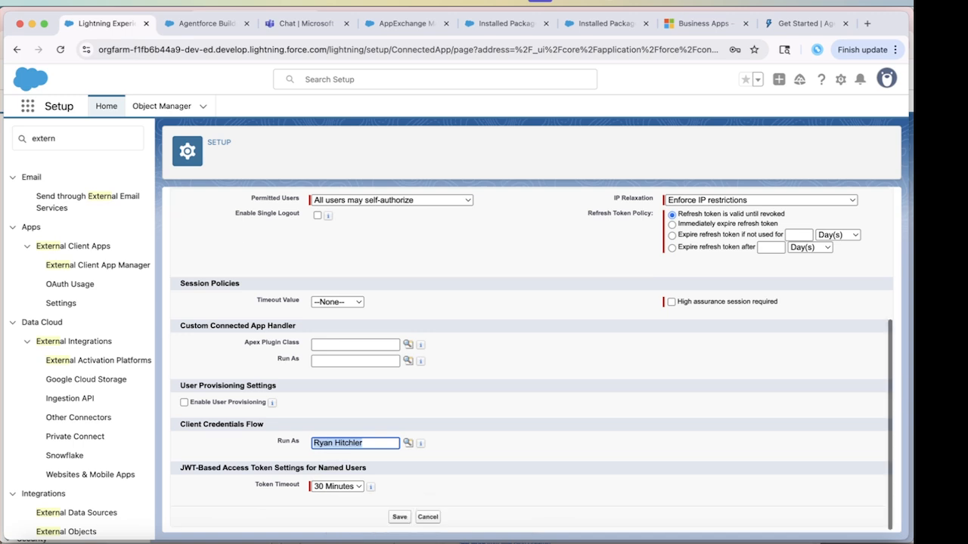
left_click(400, 516)
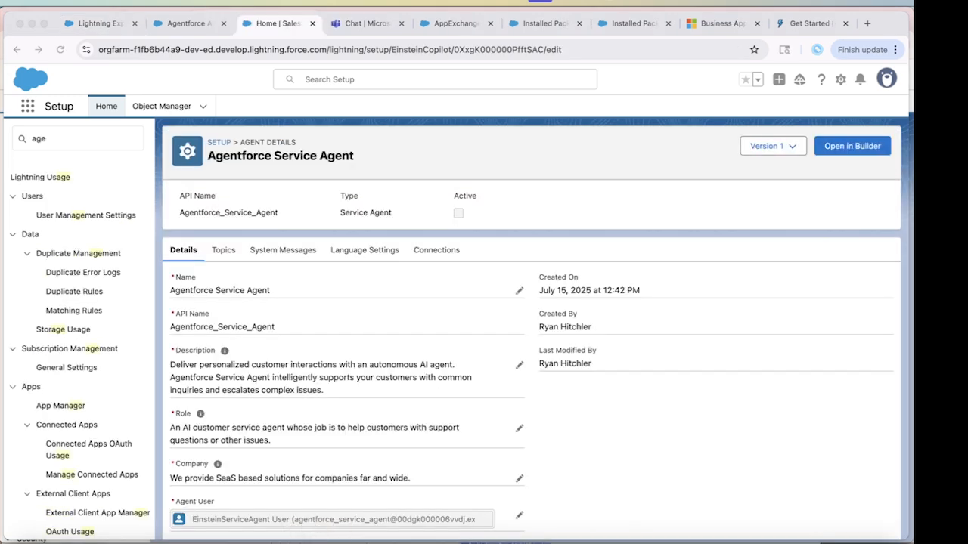
Open the Agentforce Service Agent from the Agentforce agents list and show its Connections.
left_click(77, 139)
type("nt")
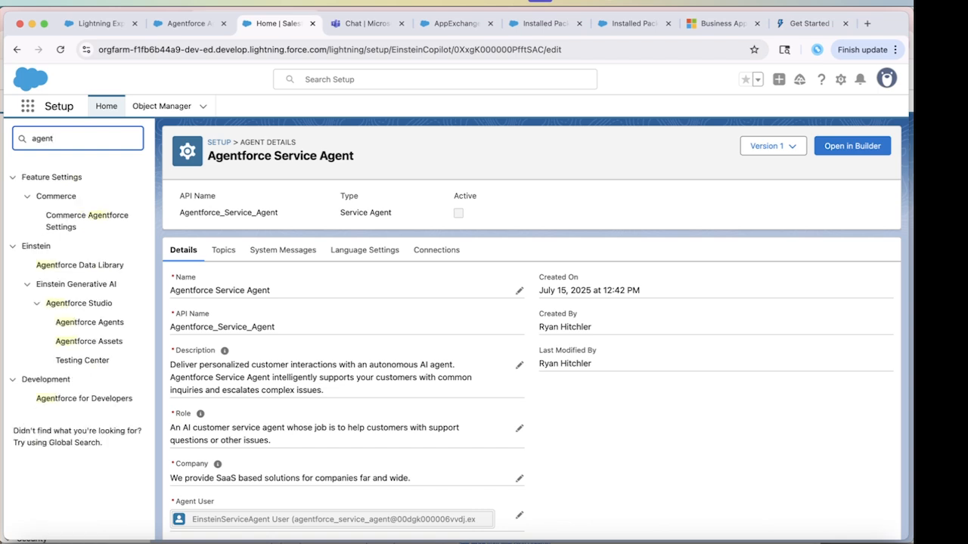
left_click(89, 322)
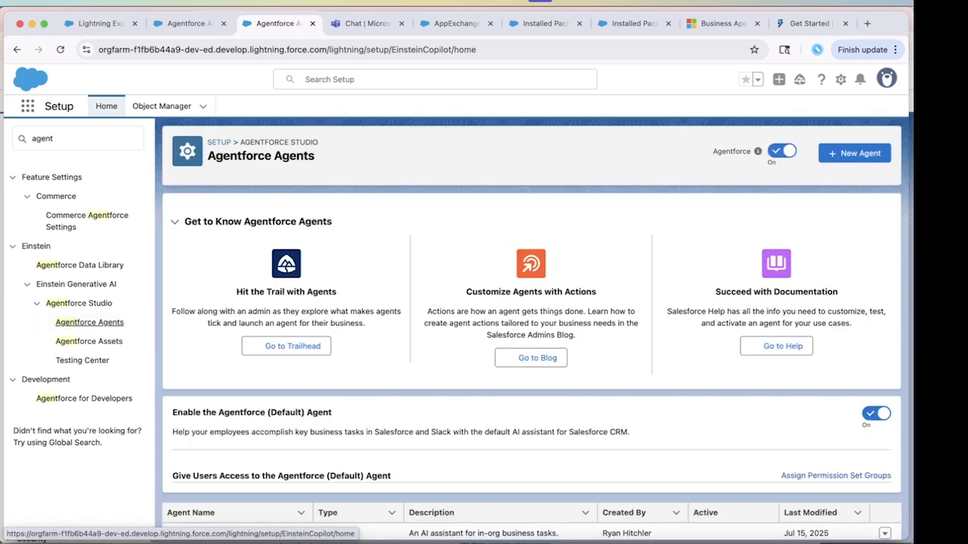
scroll(531, 330, "down", 1)
left_click(236, 528)
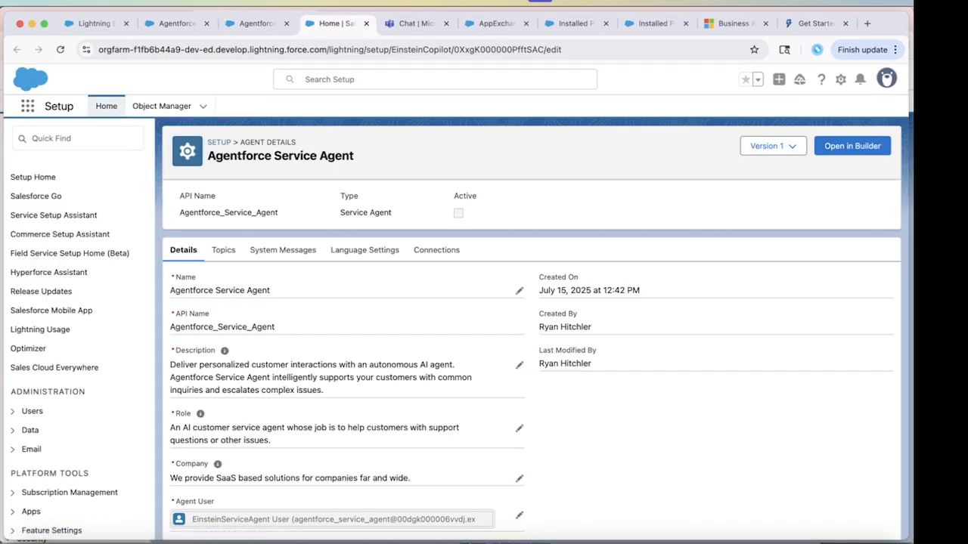
left_click(437, 249)
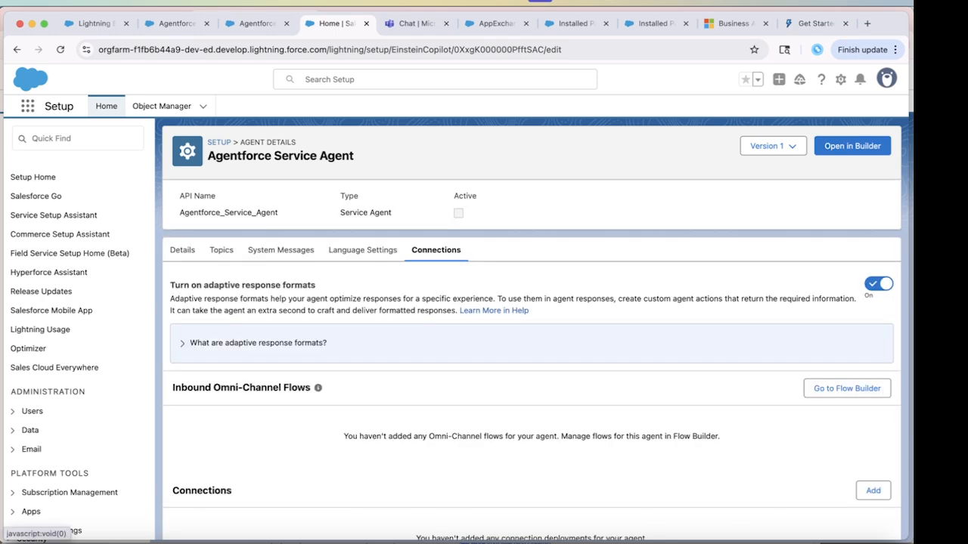
scroll(529, 318, "down", 2)
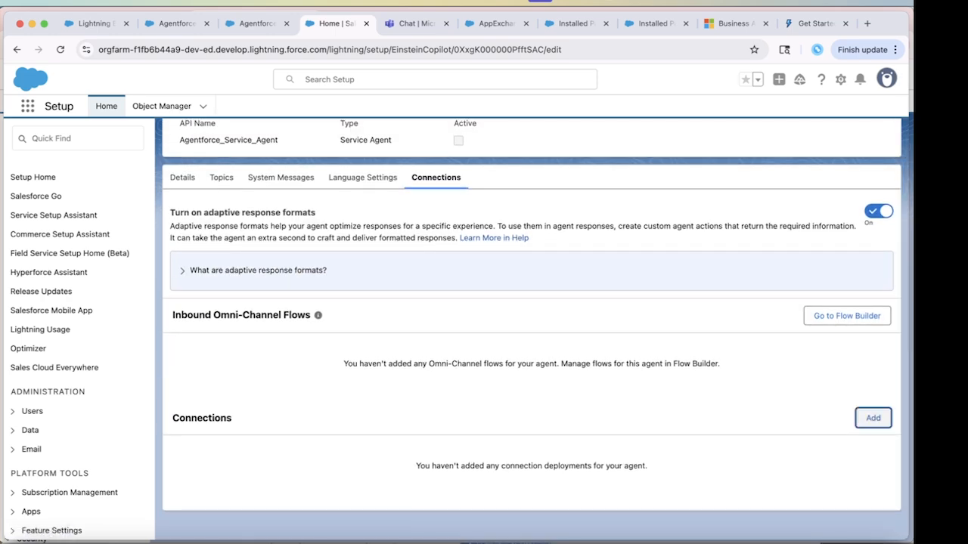
Add an API connection 'Centro Agentforce for Teams' using the Centro Agentforce for Microsoft Teams connected app.
left_click(872, 417)
left_click(456, 298)
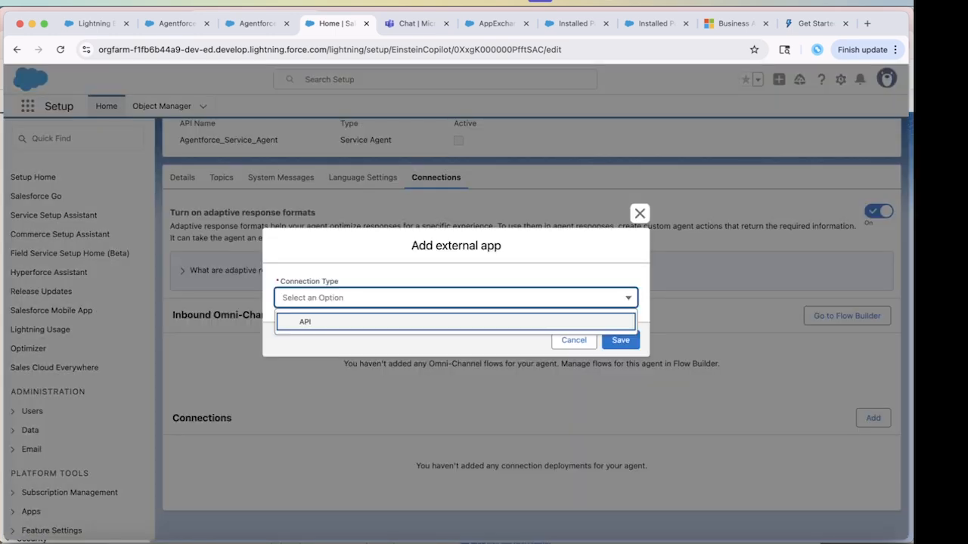
left_click(305, 321)
left_click(456, 238)
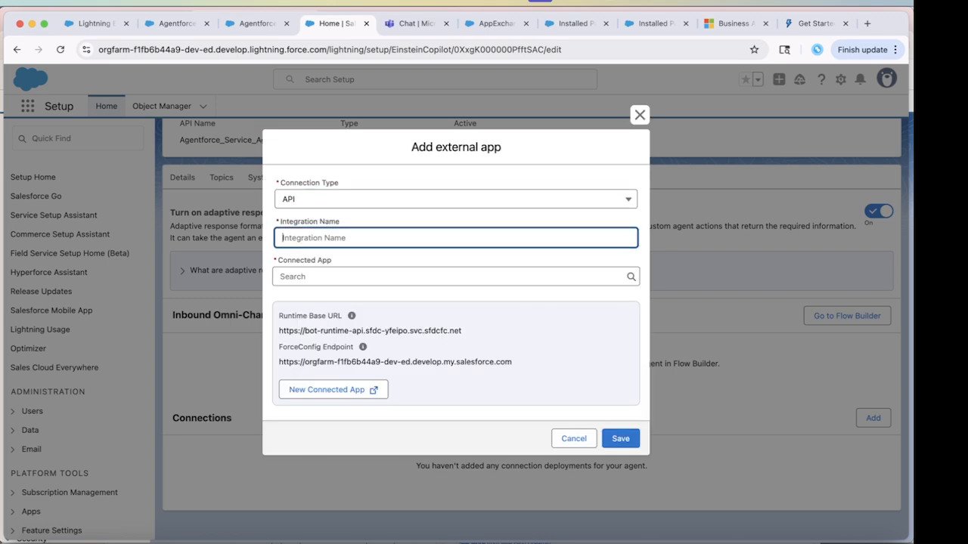
type("a")
key("BackSpace")
type("ag")
key("BackSpace")
key("BackSpace")
type("Centro Agentforce for Teams")
key("Tab")
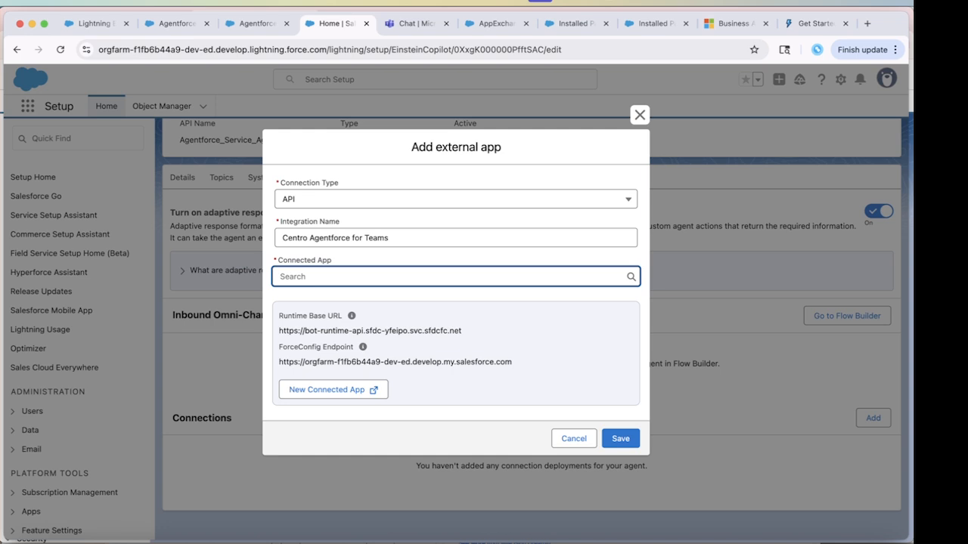
type("Centro")
key("Down")
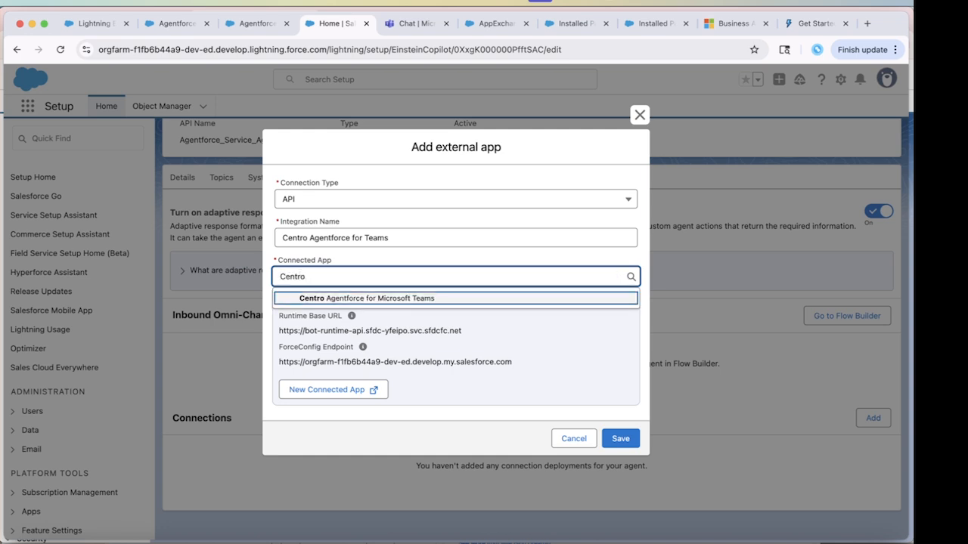
key("Return")
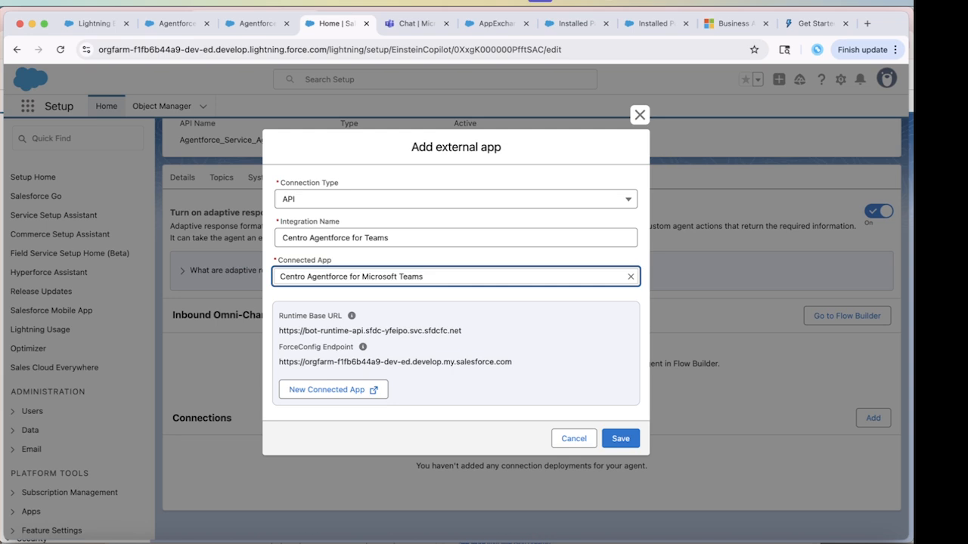
left_click(621, 438)
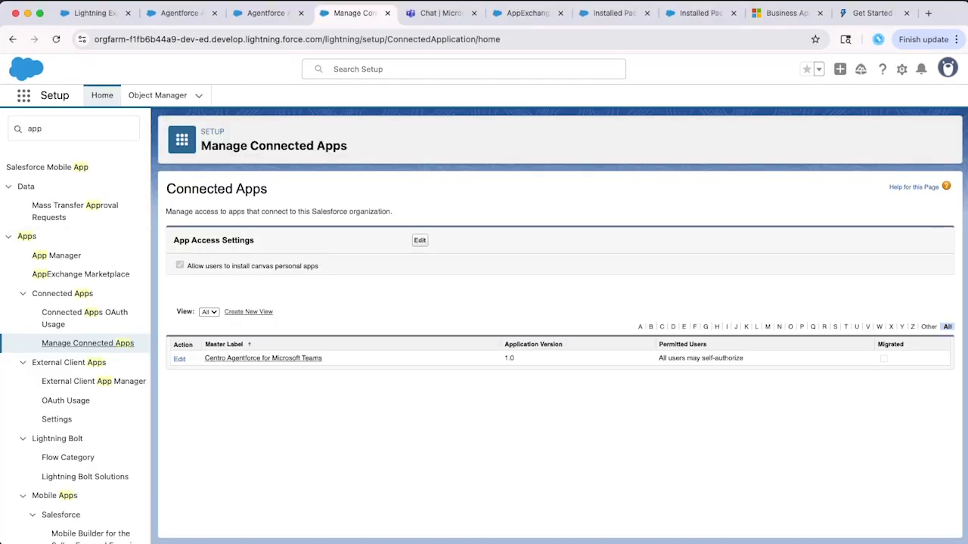
Copy the Centro Agentforce for Microsoft Teams consumer key after verifying identity with the emailed code.
left_click(55, 256)
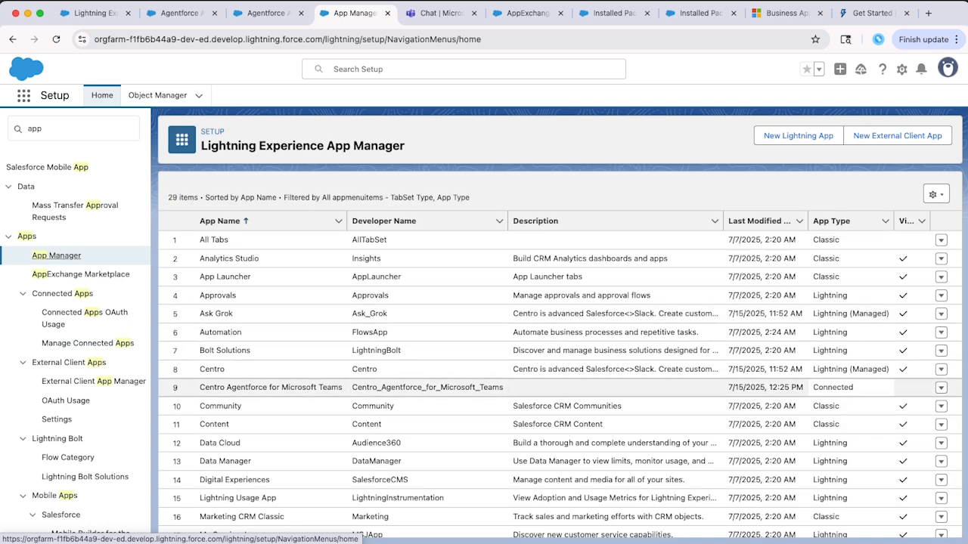
left_click(941, 387)
left_click(903, 406)
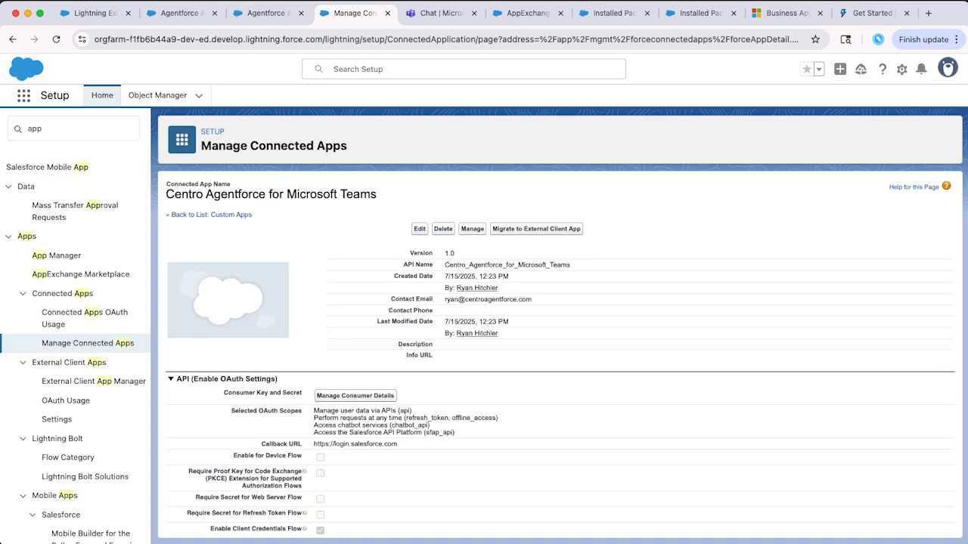
left_click(355, 396)
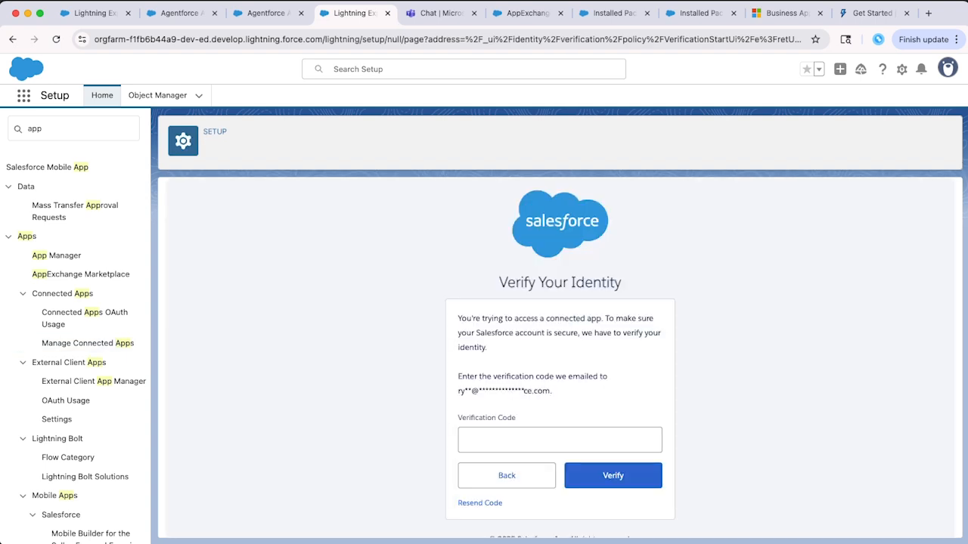
left_click(559, 440)
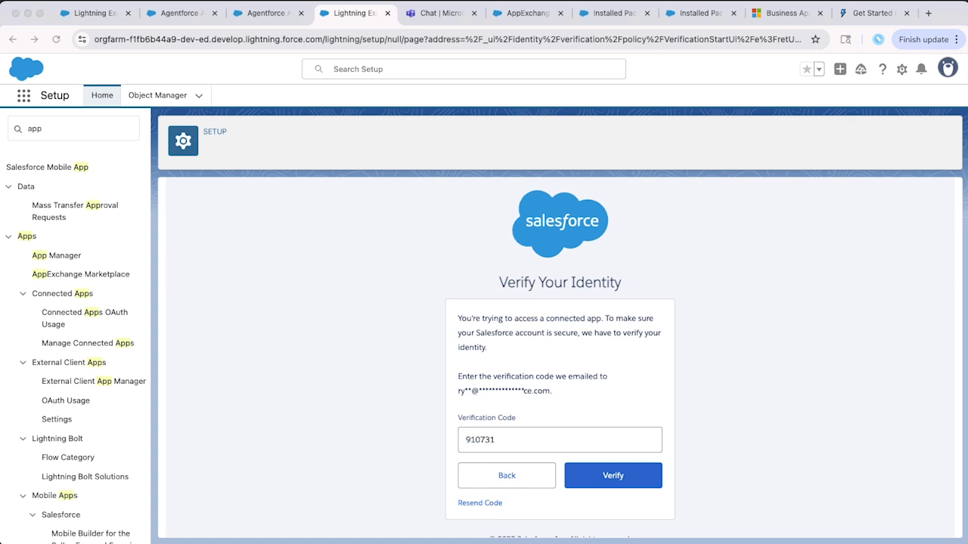
left_click(613, 475)
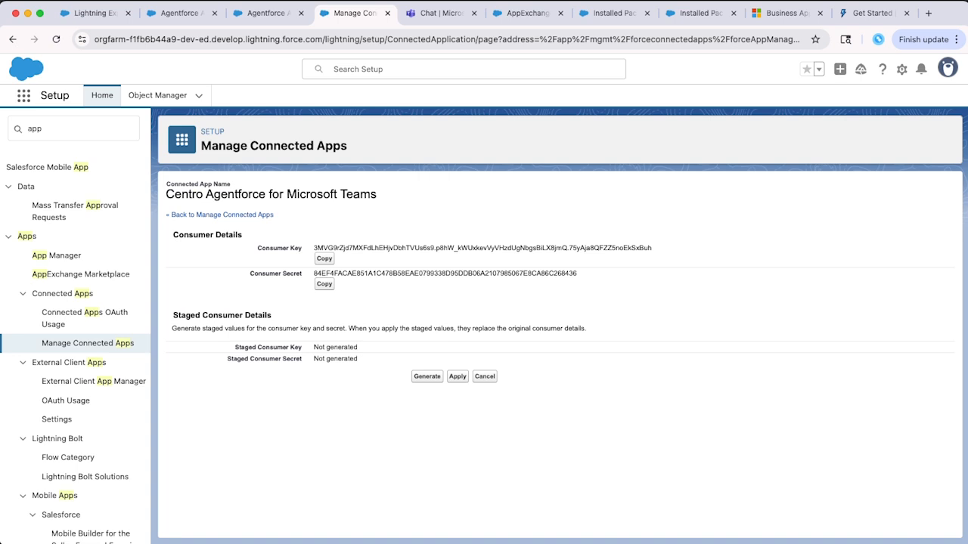
left_click(324, 258)
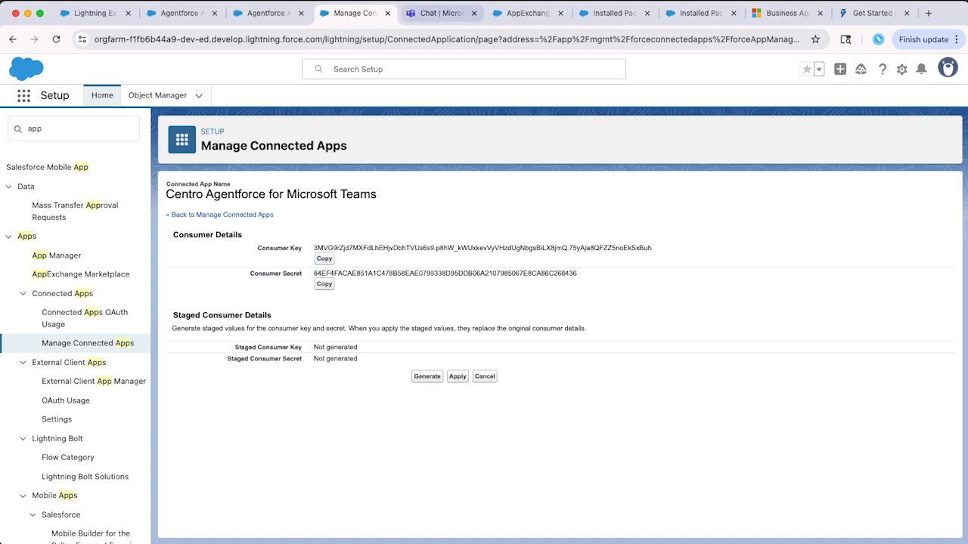
left_click(442, 14)
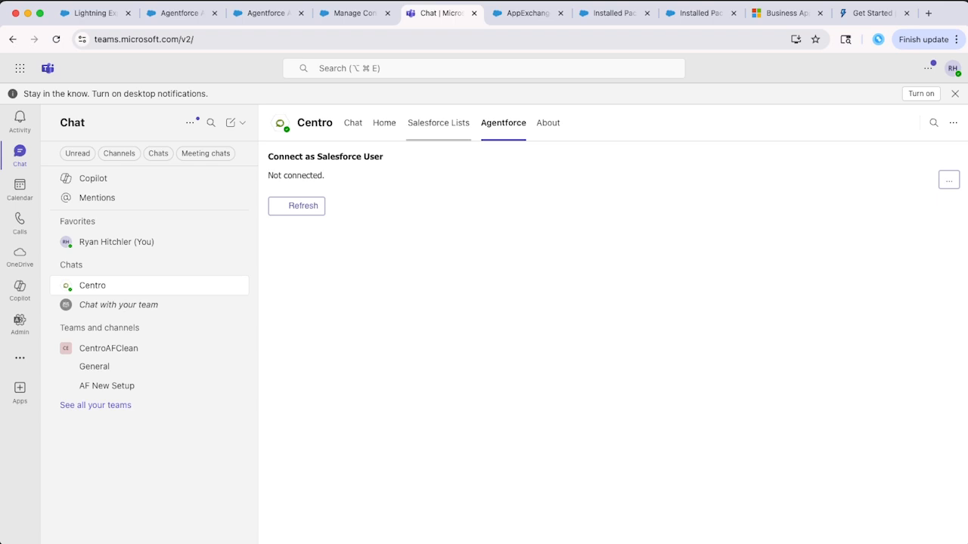
Connect Centro's Agentforce tab to the production Salesforce org, allow access, and reload Teams.
left_click(56, 39)
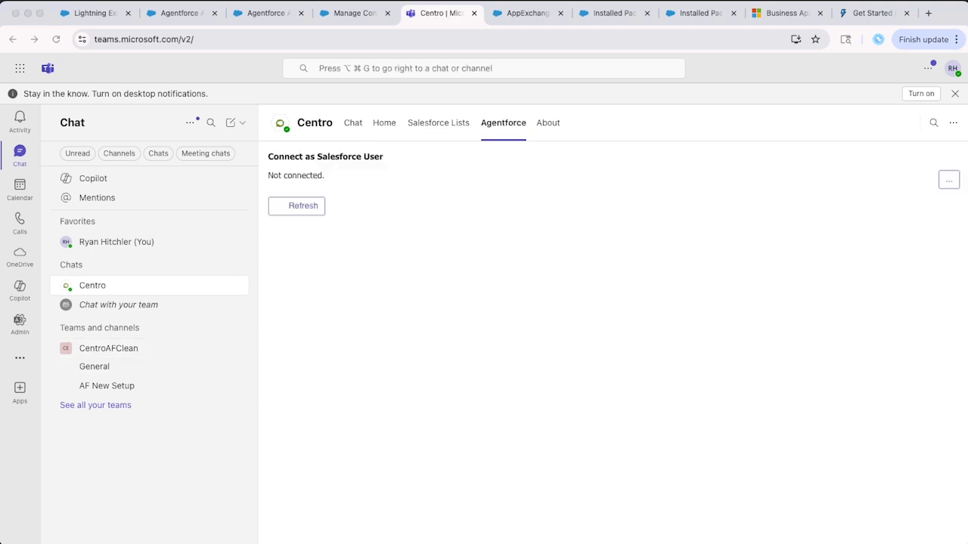
left_click(949, 180)
left_click(911, 199)
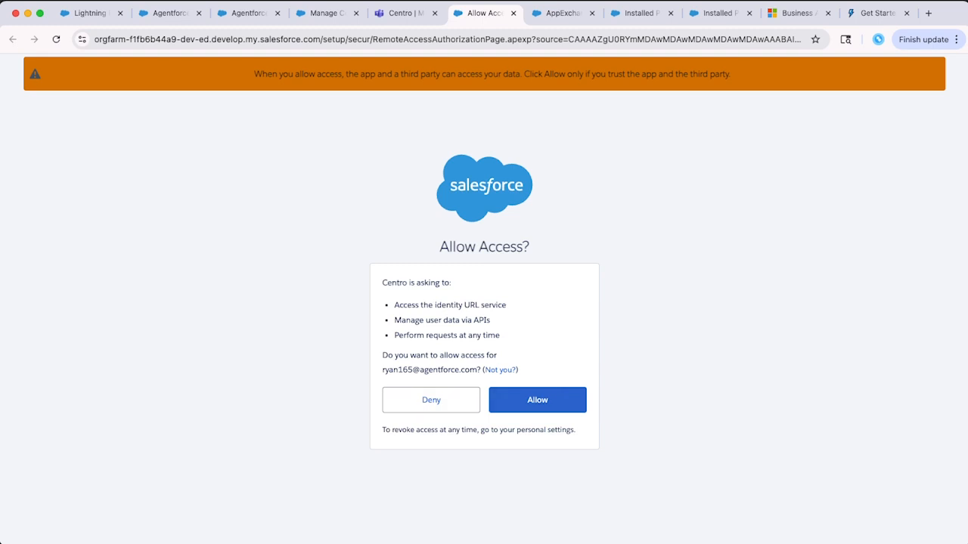
left_click(537, 400)
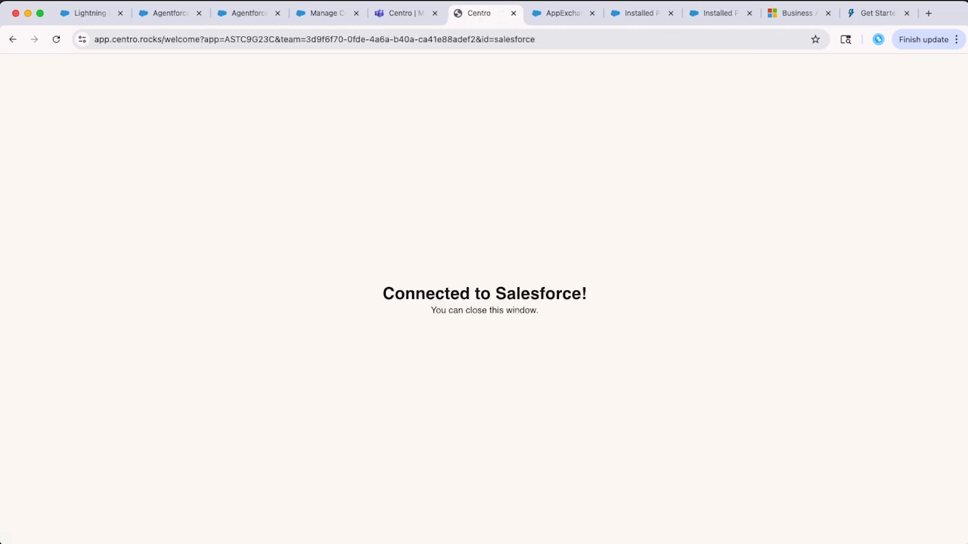
left_click(401, 13)
right_click(786, 168)
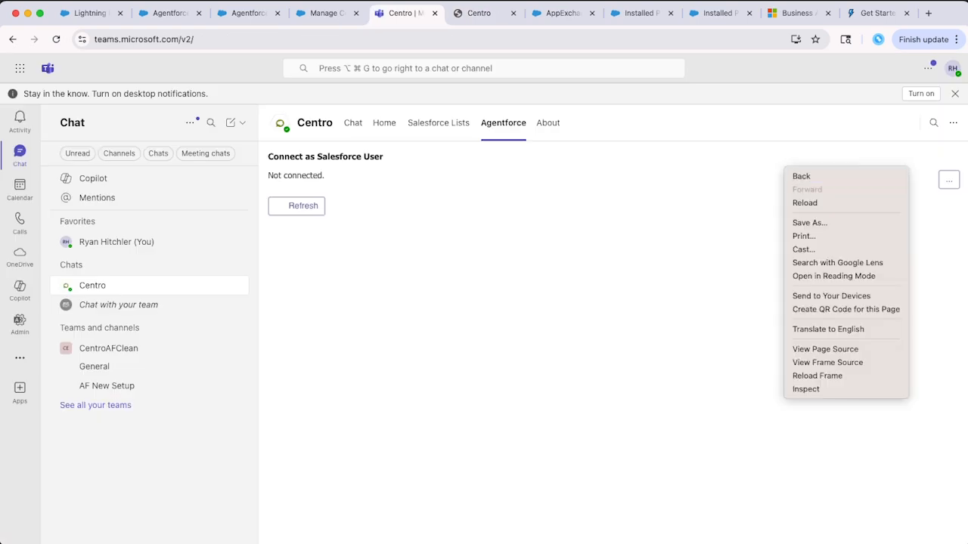
left_click(804, 203)
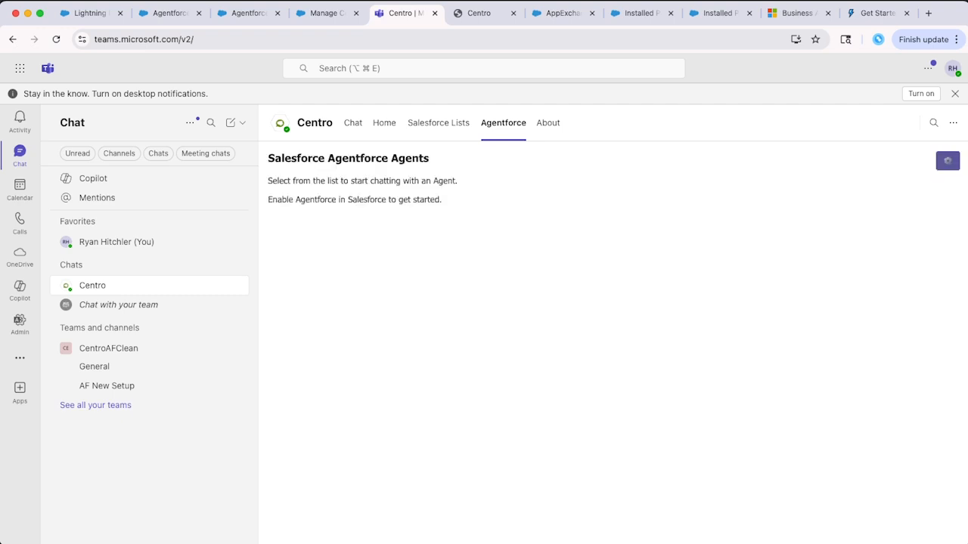
Save the consumer key as Client ID and consumer secret as Client Secret in Centro's Agentforce settings.
left_click(947, 161)
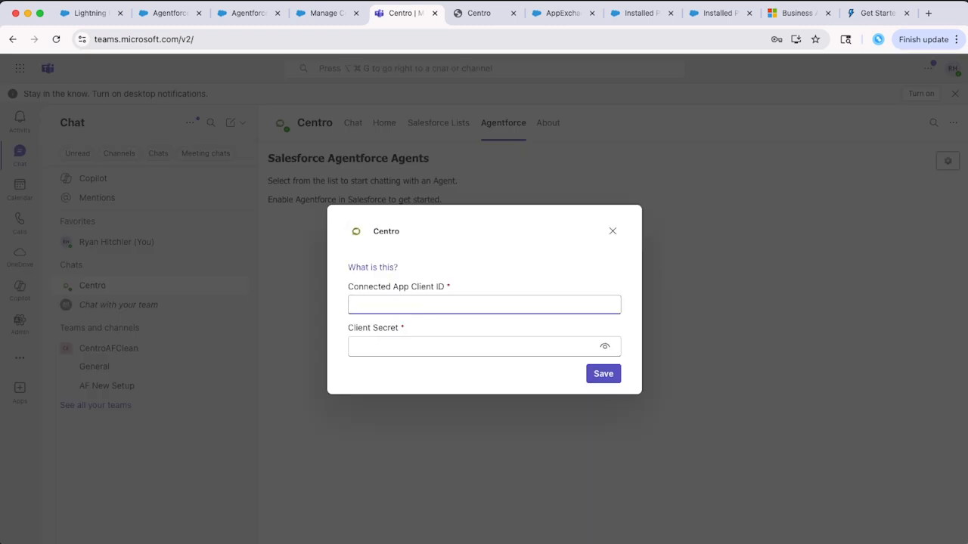
key("super+v")
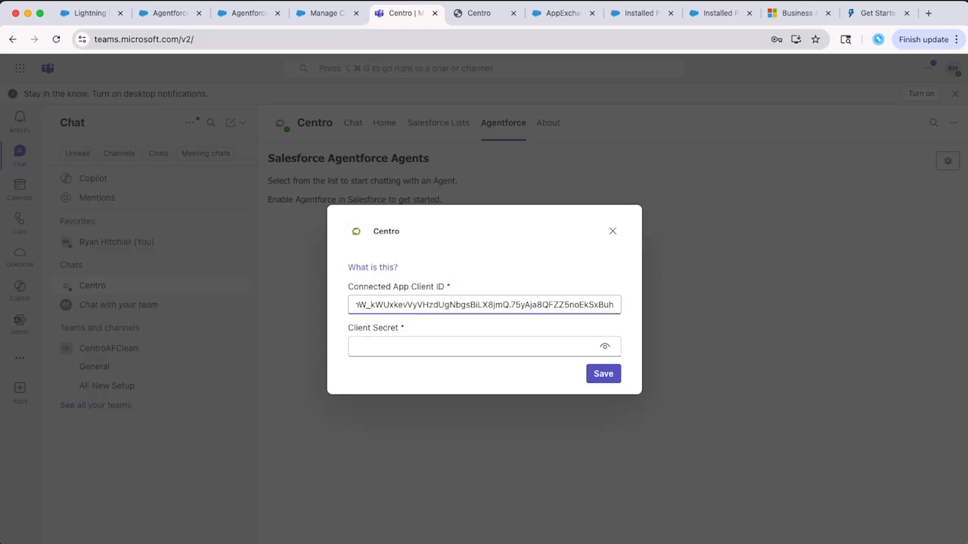
left_click(325, 12)
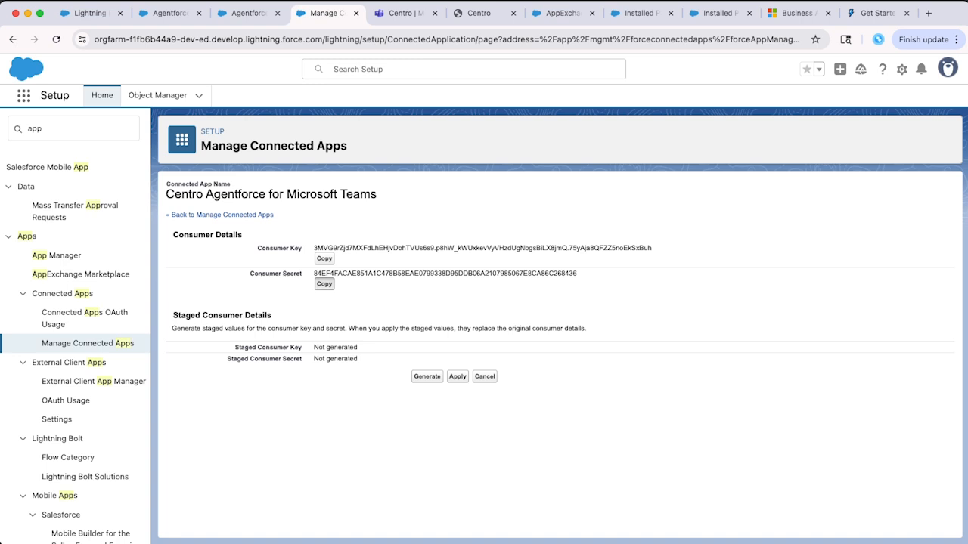
left_click(405, 13)
left_click(476, 346)
key("super+v")
left_click(603, 373)
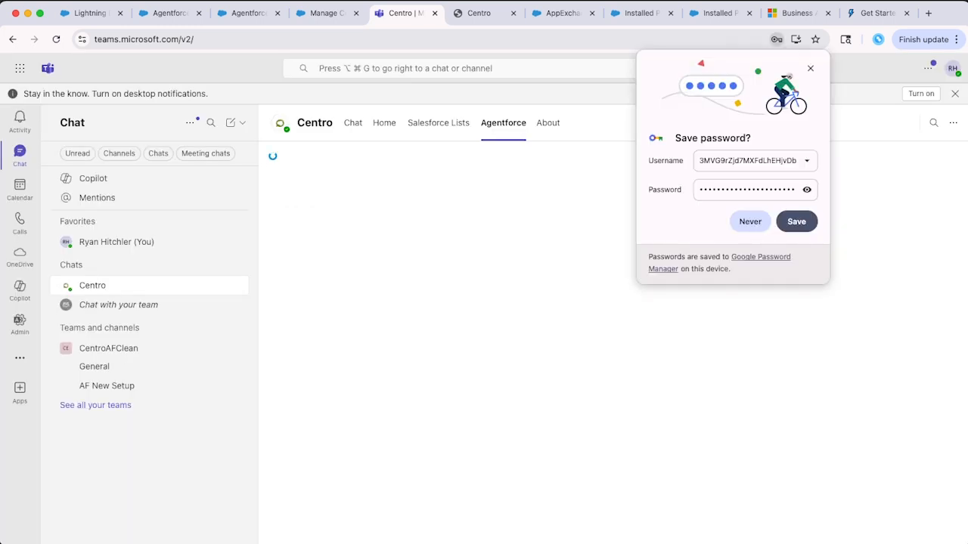
left_click(811, 69)
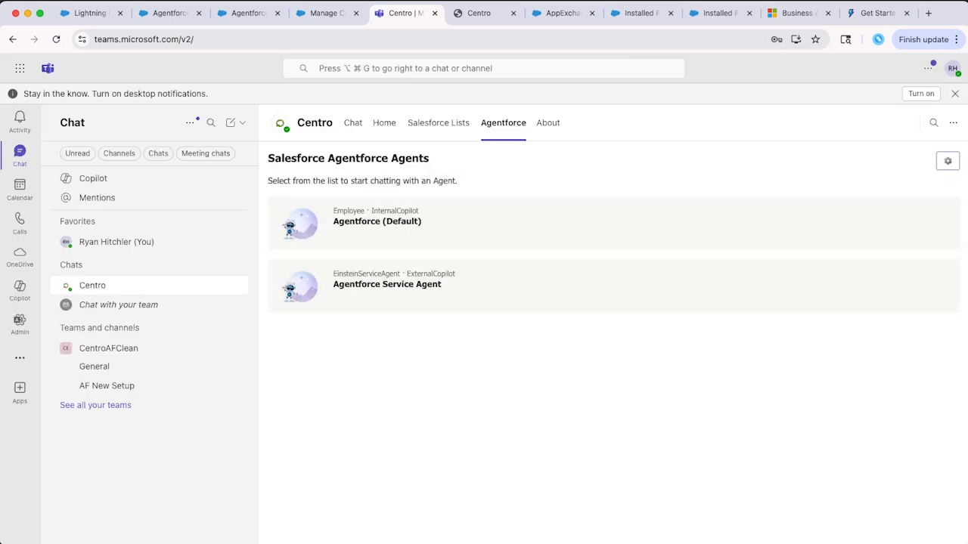